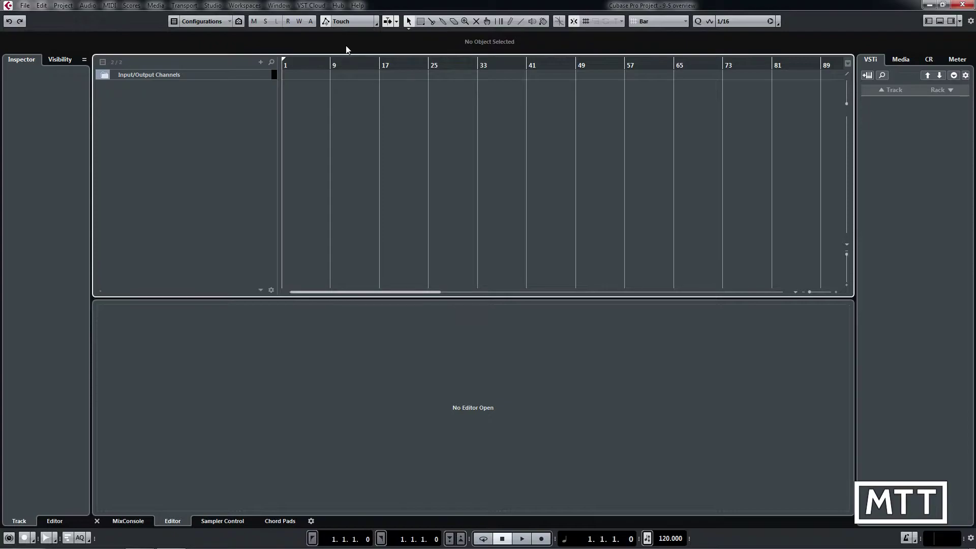
# Step: Zoom in on the first bars of the empty project's timeline
pyautogui.press('h')
pyautogui.press('h')
pyautogui.press('h')
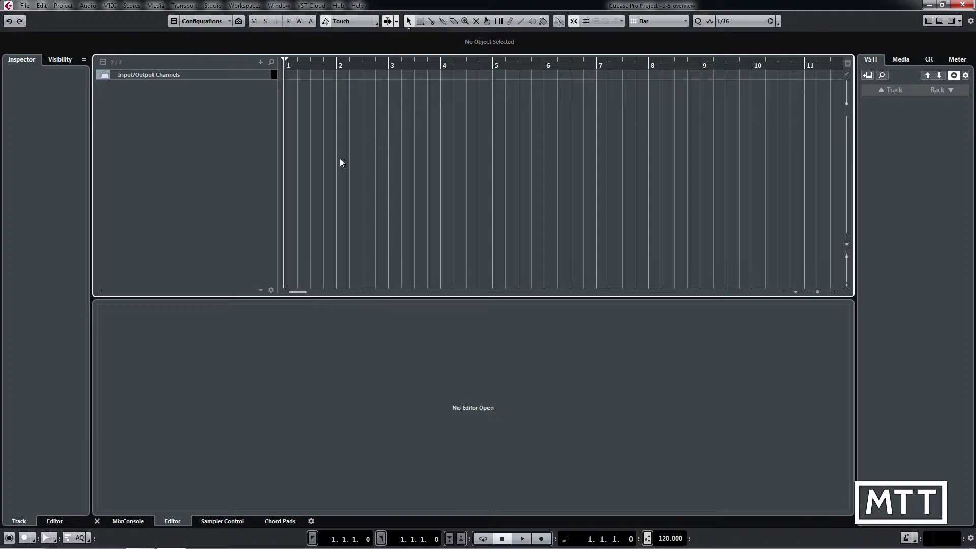
# Step: Add an instrument track with HALion Sonic SE from the Synth category, then close its window
pyautogui.rightClick(182, 101)
pyautogui.click(197, 119)
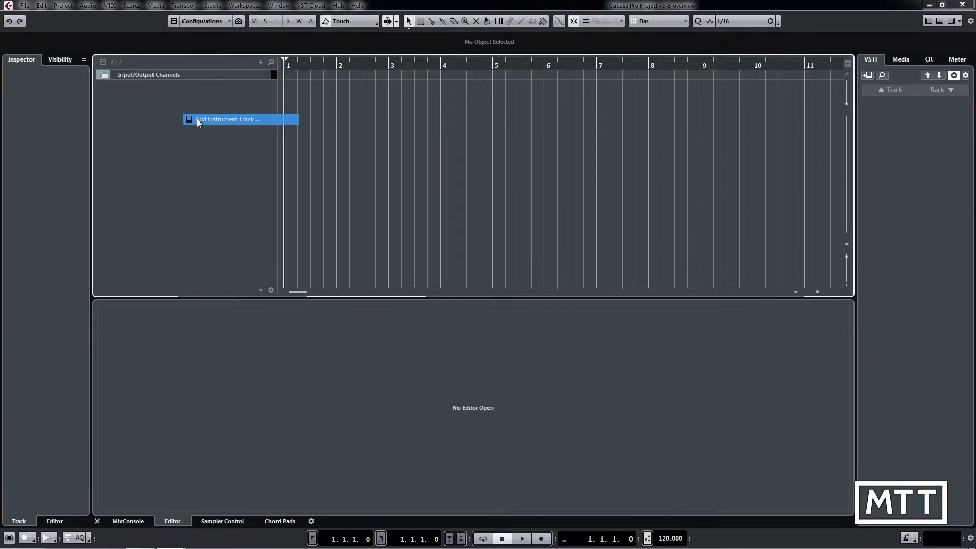
pyautogui.click(586, 304)
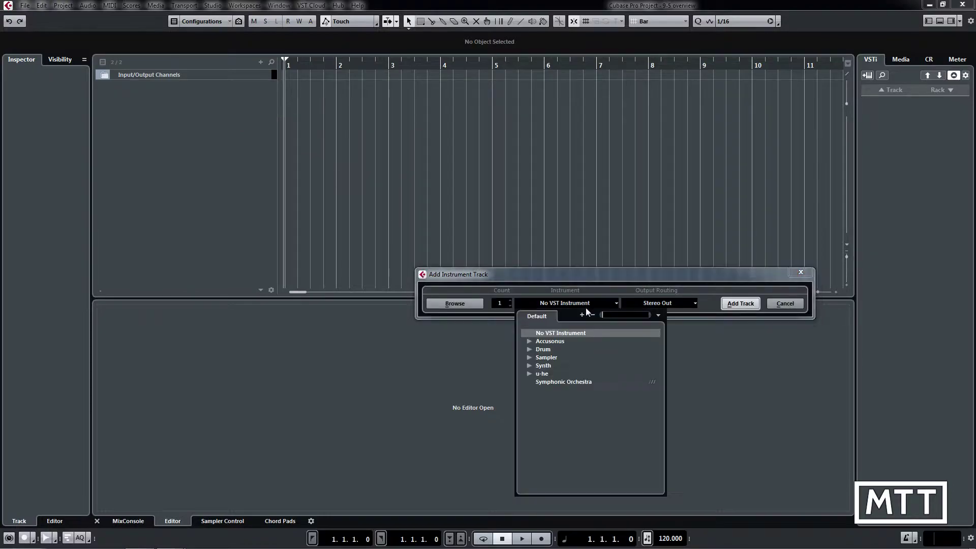
pyautogui.click(528, 366)
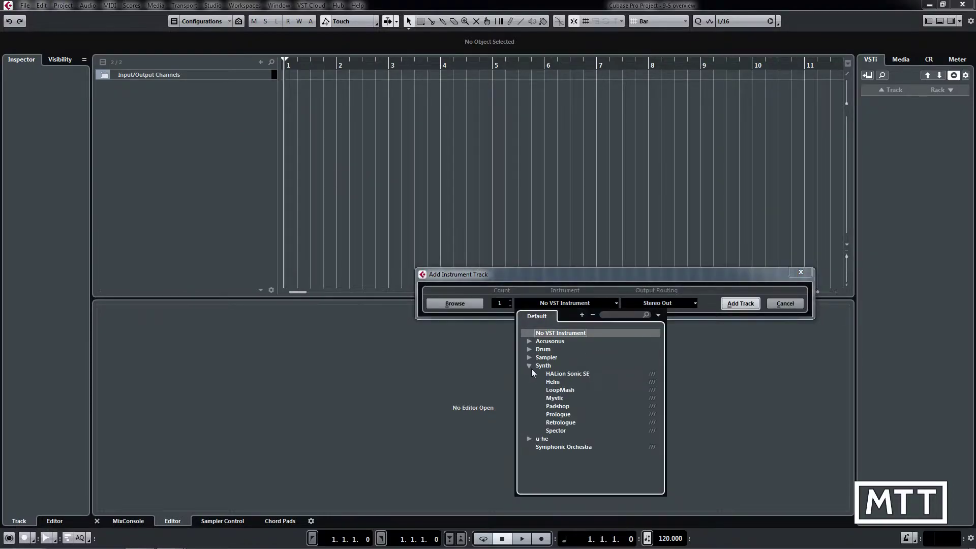
pyautogui.click(569, 374)
pyautogui.click(738, 304)
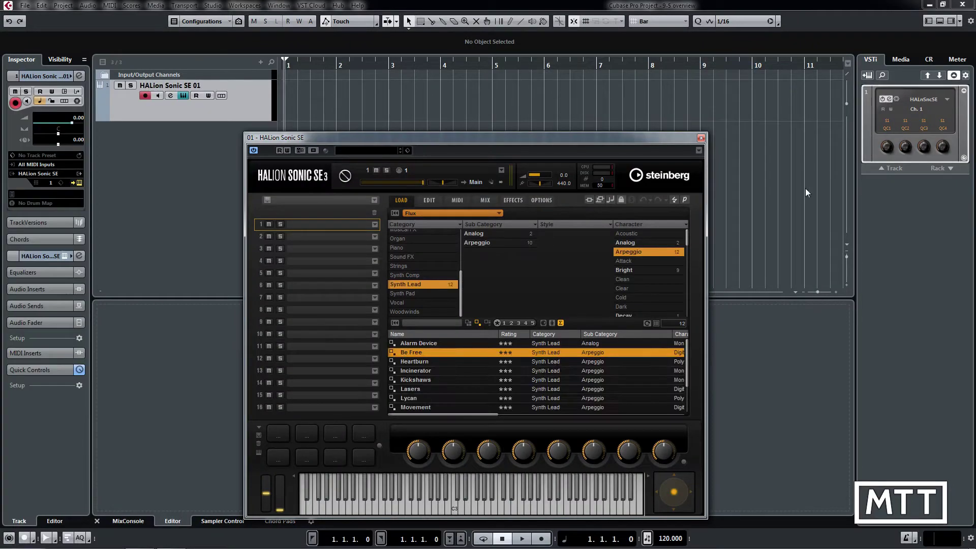
pyautogui.click(701, 138)
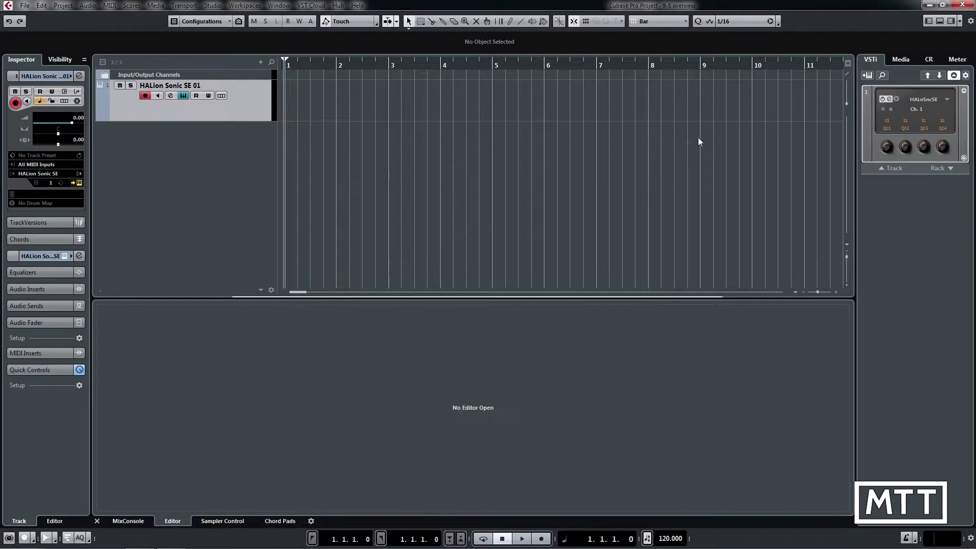
# Step: Draw Volume points at bars 2 and 3, lower bar 3 to -10.5, and curve the segment between them
pyautogui.click(102, 115)
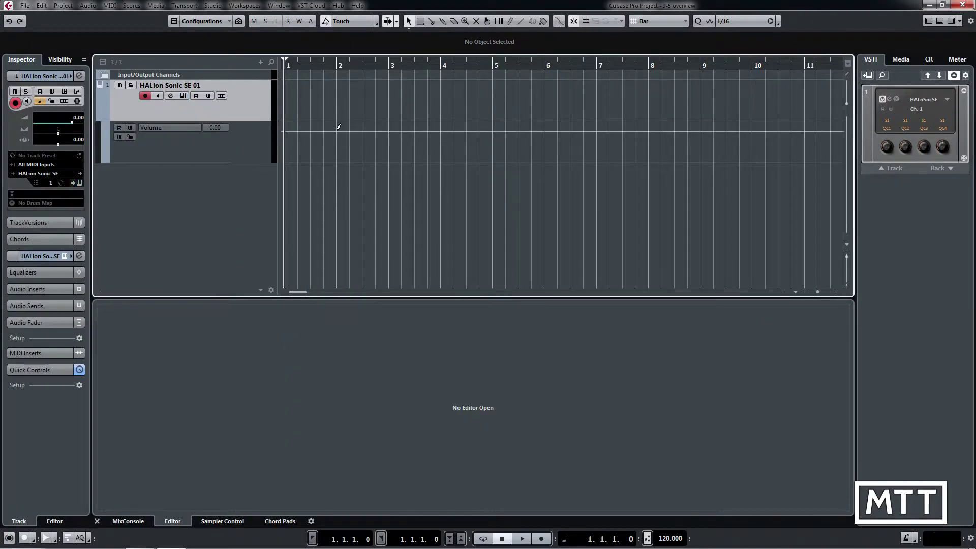
pyautogui.moveTo(336, 129); pyautogui.dragTo(389, 131)
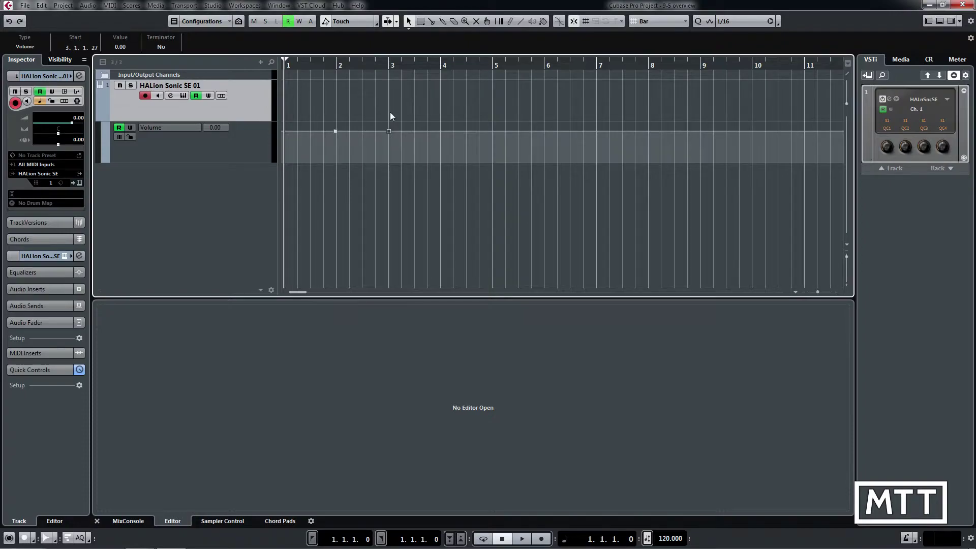
pyautogui.moveTo(388, 132); pyautogui.dragTo(390, 156)
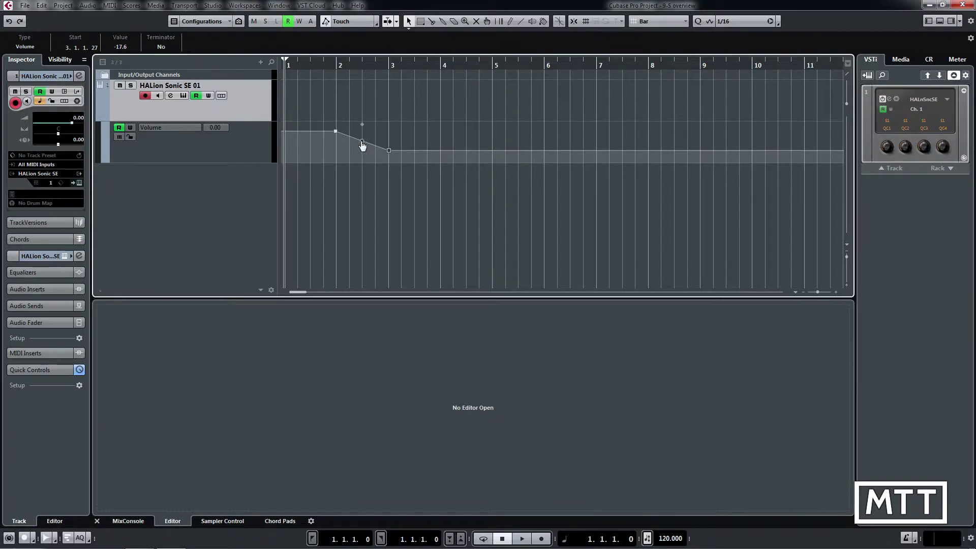
pyautogui.moveTo(361, 143)
pyautogui.mouseDown()
pyautogui.moveTo(346, 150)
pyautogui.moveTo(379, 142)
pyautogui.moveTo(356, 150)
pyautogui.mouseUp()
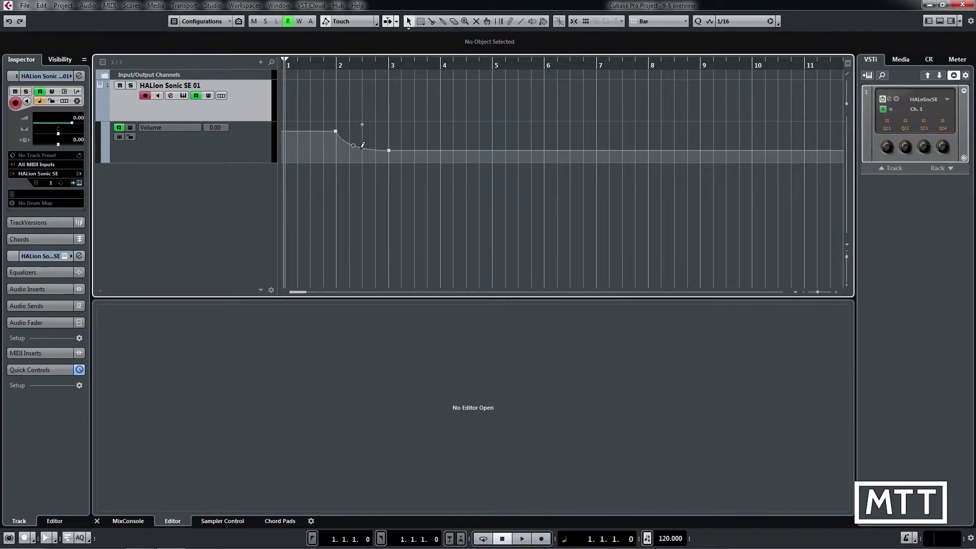
pyautogui.moveTo(352, 151)
pyautogui.mouseDown()
pyautogui.moveTo(379, 142)
pyautogui.moveTo(368, 146)
pyautogui.moveTo(372, 123)
pyautogui.moveTo(360, 119)
pyautogui.moveTo(371, 116)
pyautogui.moveTo(363, 120)
pyautogui.moveTo(374, 141)
pyautogui.moveTo(365, 118)
pyautogui.moveTo(355, 145)
pyautogui.mouseUp()
# Step: Raise a bar 4 Volume point to 0.44 and dip the volume between bars 5 and 6
pyautogui.moveTo(442, 146); pyautogui.dragTo(441, 130)
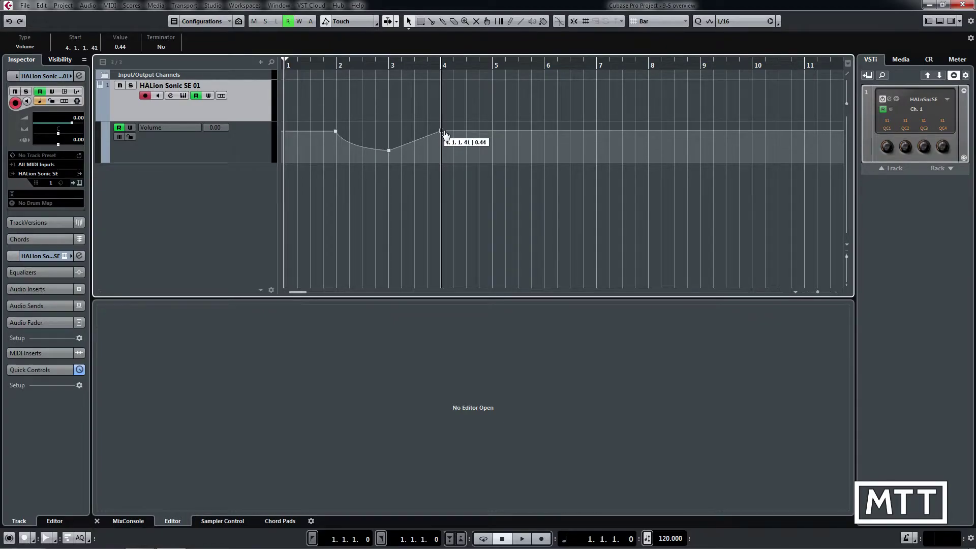
pyautogui.click(492, 130)
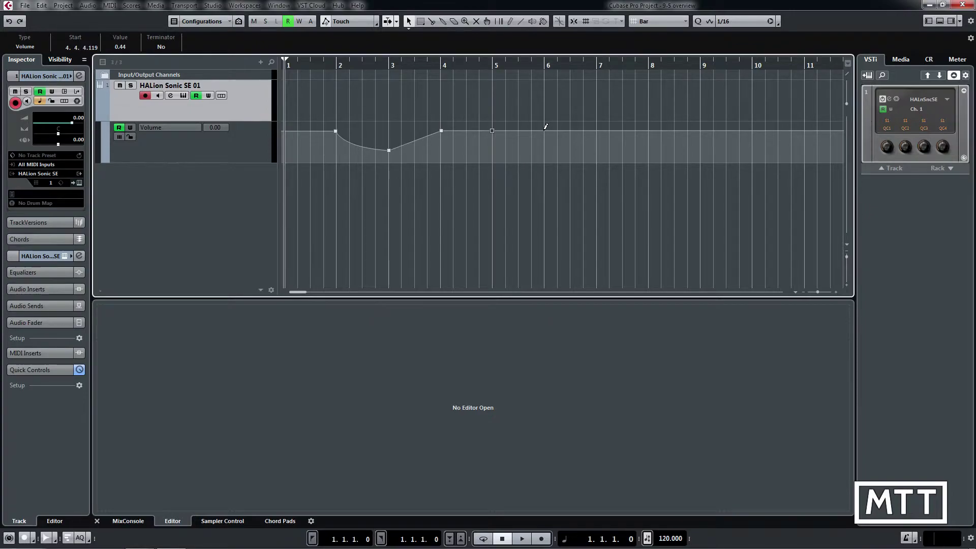
pyautogui.click(544, 131)
pyautogui.moveTo(518, 123); pyautogui.dragTo(521, 143)
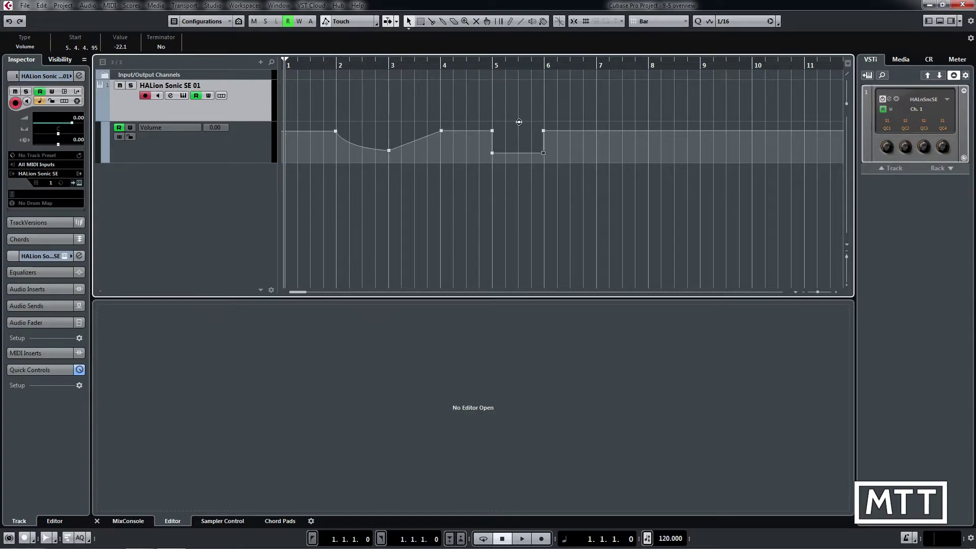
pyautogui.moveTo(518, 124); pyautogui.dragTo(519, 126)
# Step: Add Volume points at bars 7 and 8, snapping bar 8 onto its bar line
pyautogui.click(595, 131)
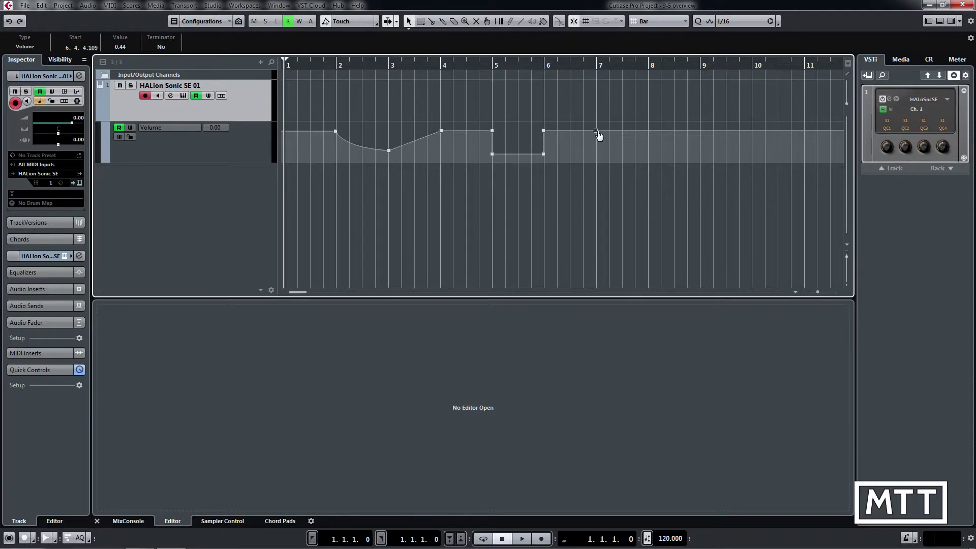
pyautogui.click(650, 131)
pyautogui.moveTo(650, 135); pyautogui.dragTo(620, 151)
pyautogui.click(596, 131)
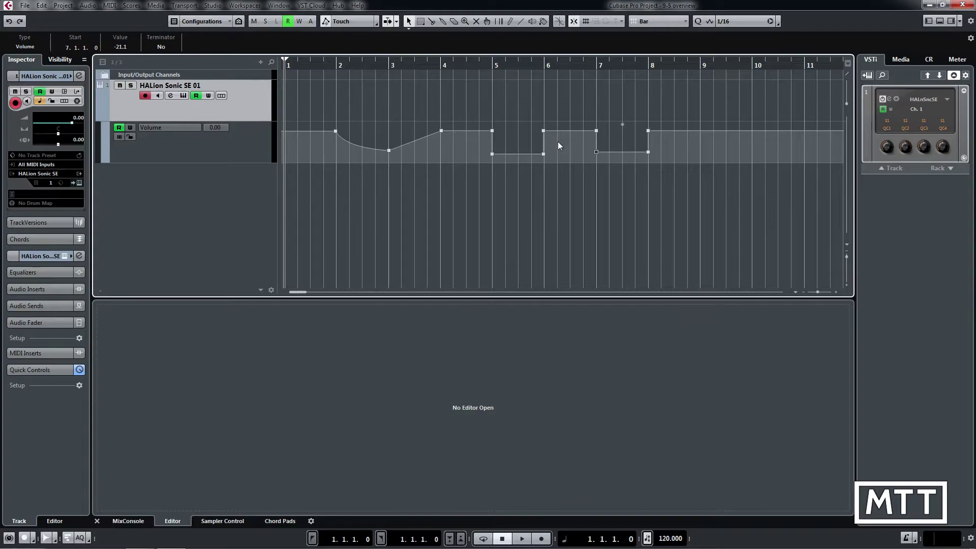
pyautogui.click(421, 21)
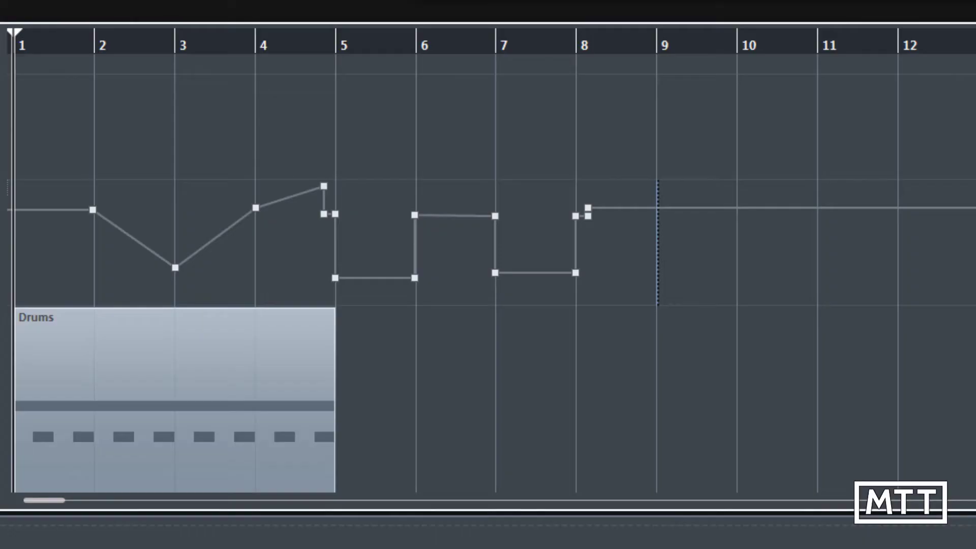
pyautogui.moveTo(656, 244); pyautogui.dragTo(281, 268)
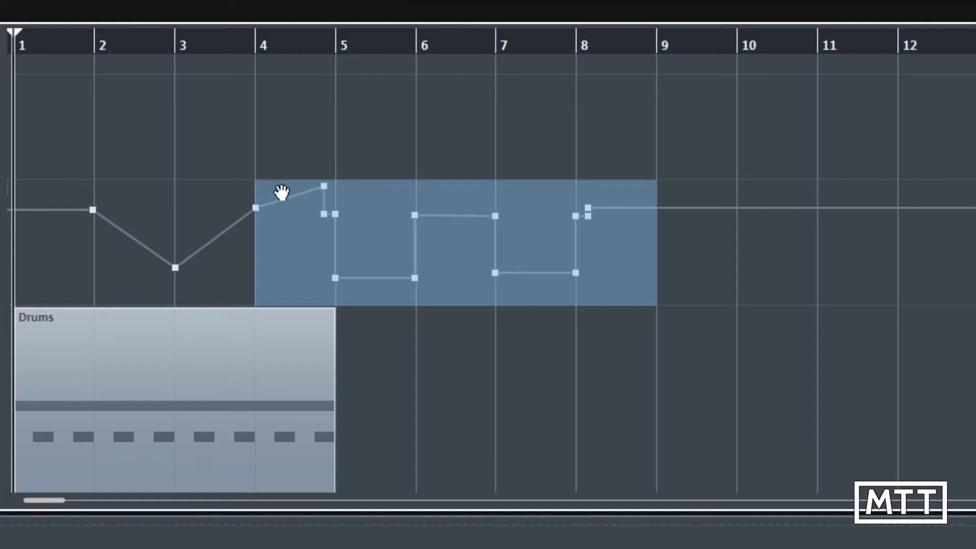
pyautogui.moveTo(503, 198)
pyautogui.mouseDown()
pyautogui.moveTo(573, 198)
pyautogui.moveTo(535, 203)
pyautogui.moveTo(565, 196)
pyautogui.moveTo(575, 206)
pyautogui.moveTo(518, 206)
pyautogui.mouseUp()
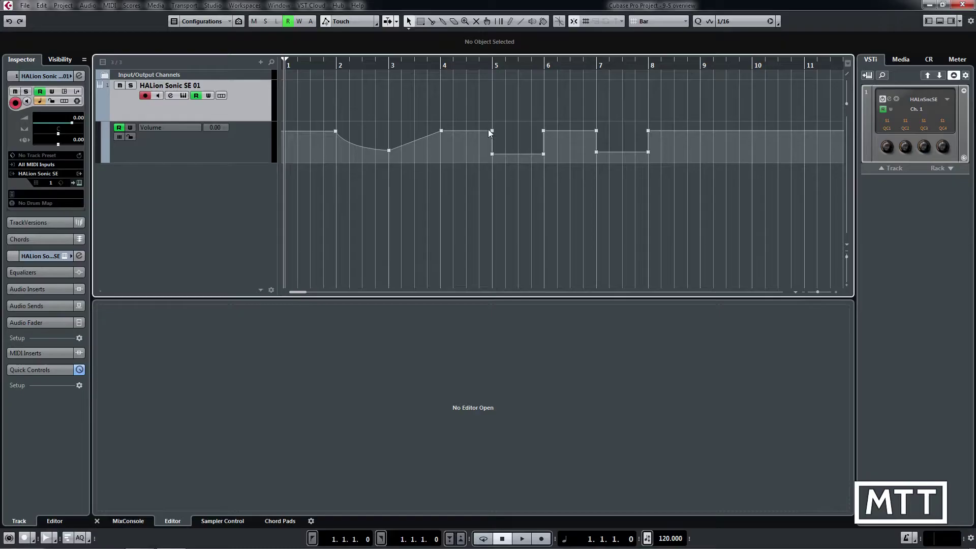
pyautogui.moveTo(481, 124); pyautogui.dragTo(660, 169)
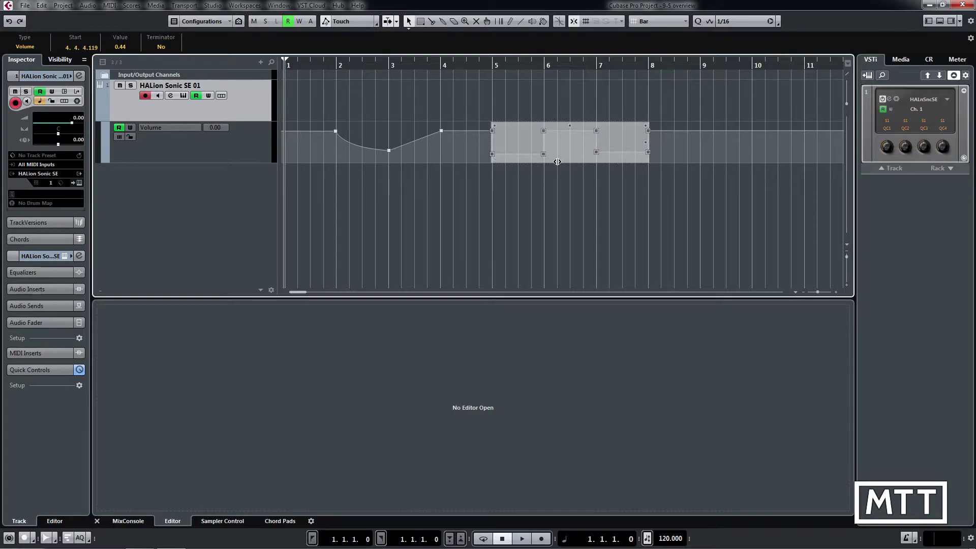
# Step: Select the bar 5–8 range on the Volume lane and reshape the automation inside it
pyautogui.click(420, 21)
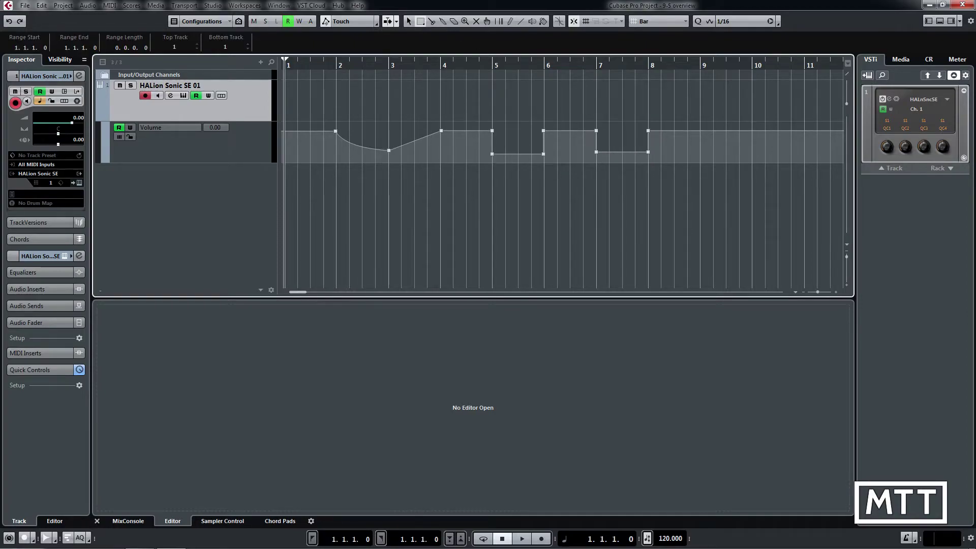
pyautogui.moveTo(491, 142); pyautogui.dragTo(648, 143)
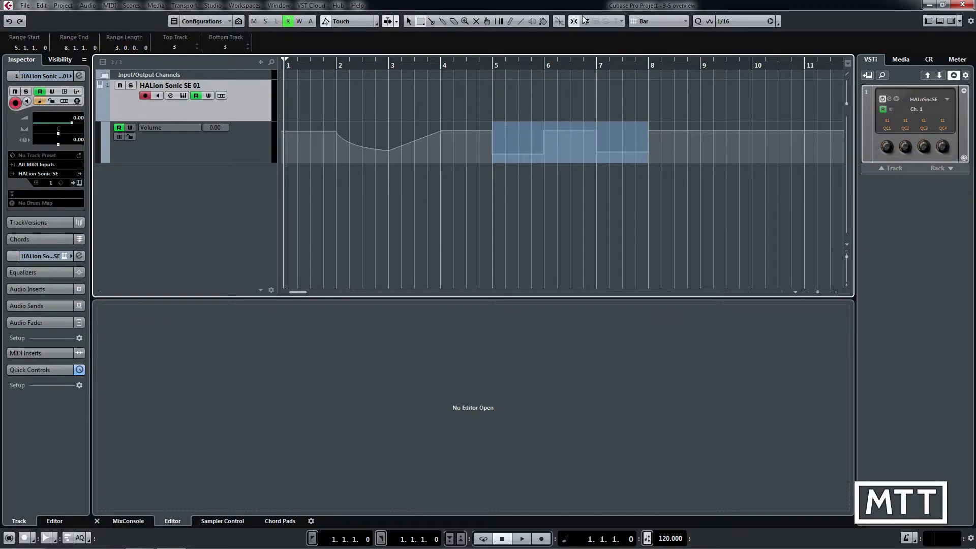
pyautogui.moveTo(654, 150); pyautogui.dragTo(488, 132)
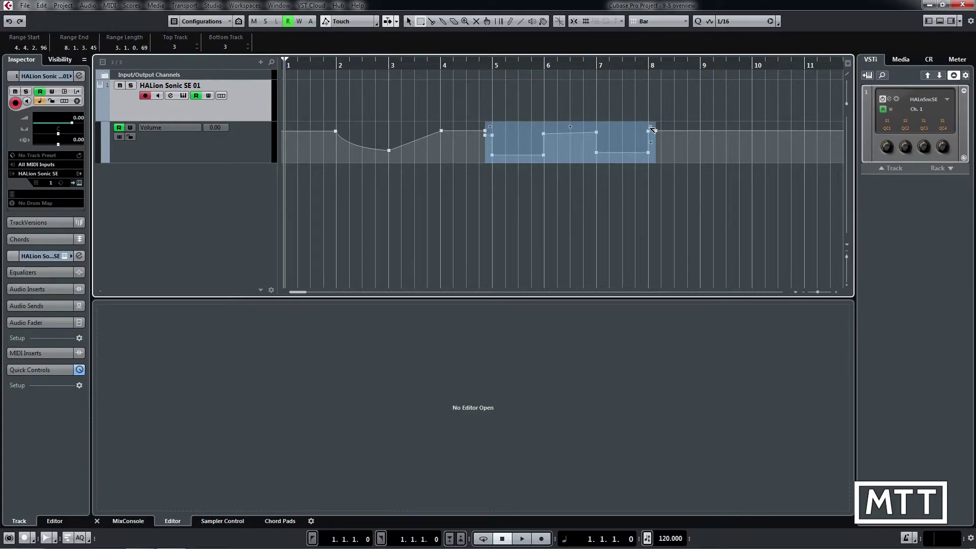
pyautogui.moveTo(651, 127); pyautogui.dragTo(570, 123)
pyautogui.moveTo(653, 140); pyautogui.dragTo(629, 147)
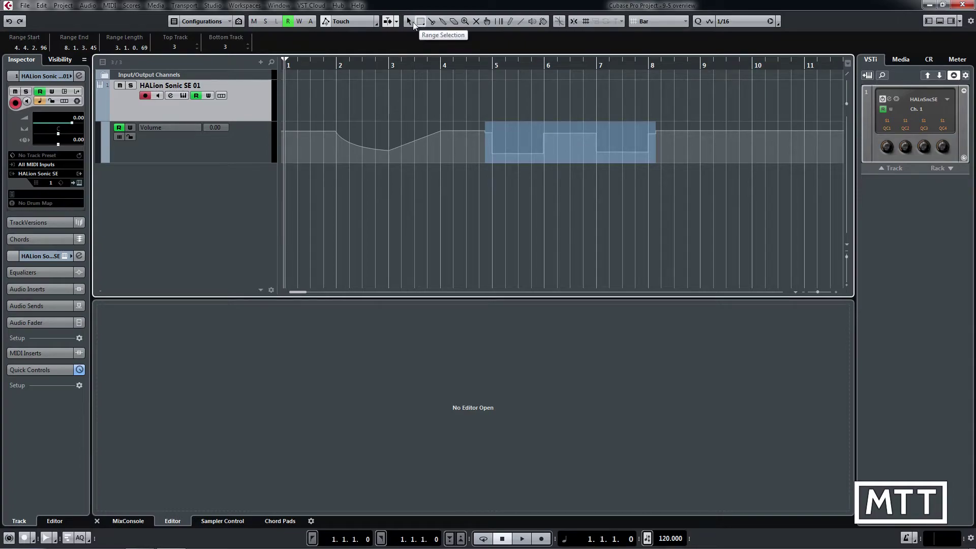
# Step: Select the Volume points between bars 4 and 8, then mark a bar 4–8 range
pyautogui.click(406, 22)
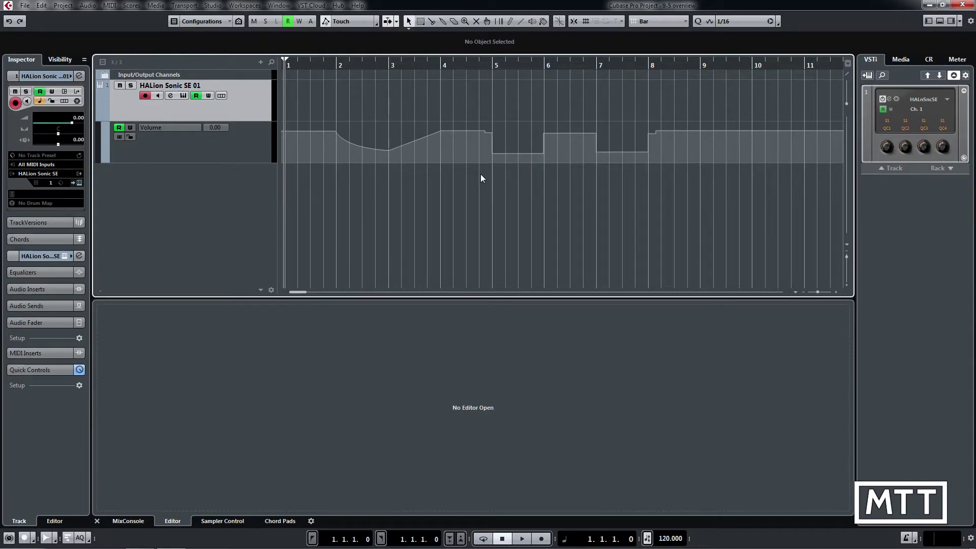
pyautogui.moveTo(481, 175); pyautogui.dragTo(667, 106)
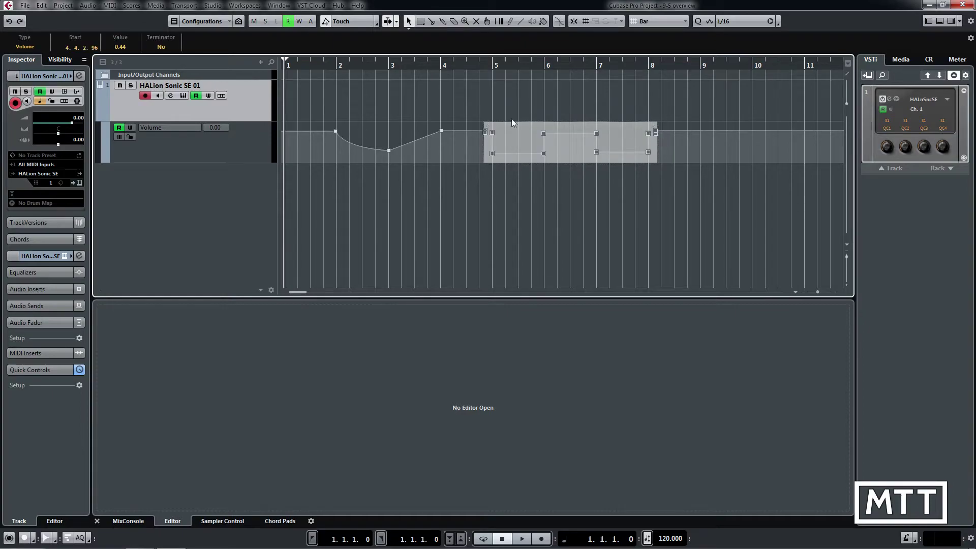
pyautogui.click(478, 98)
pyautogui.click(421, 20)
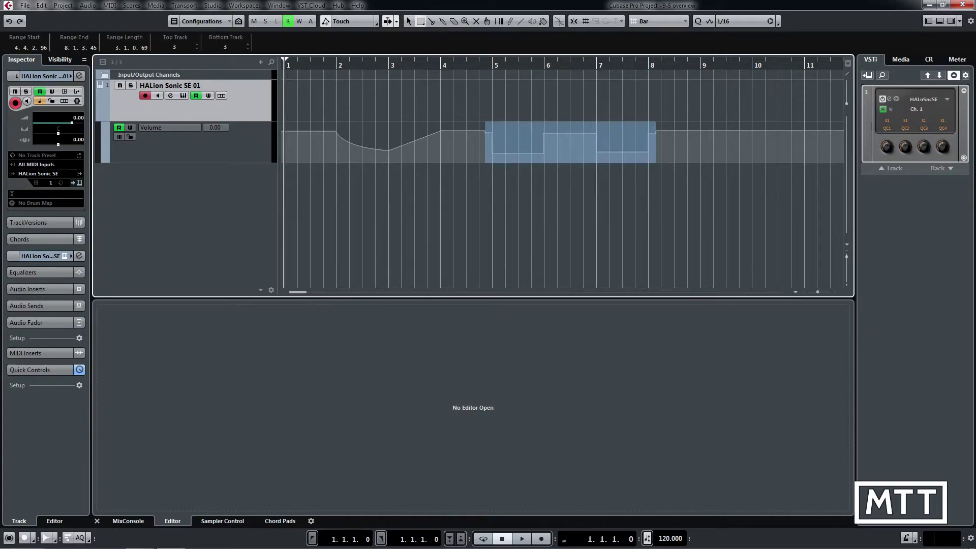
pyautogui.moveTo(476, 142); pyautogui.dragTo(668, 142)
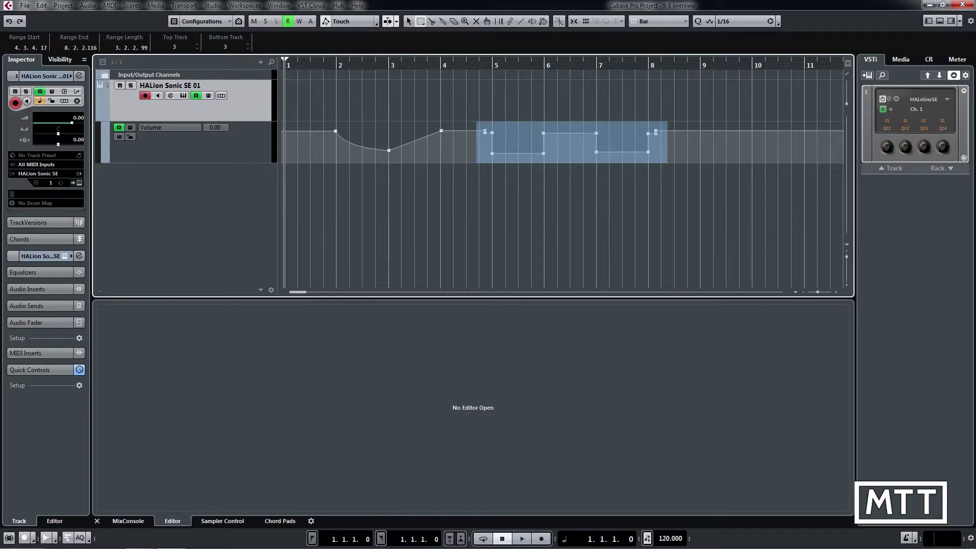
pyautogui.moveTo(463, 142); pyautogui.dragTo(660, 142)
# Step: Clear the range and raise the Volume point just before bar 5 to 5.74
pyautogui.click(455, 142)
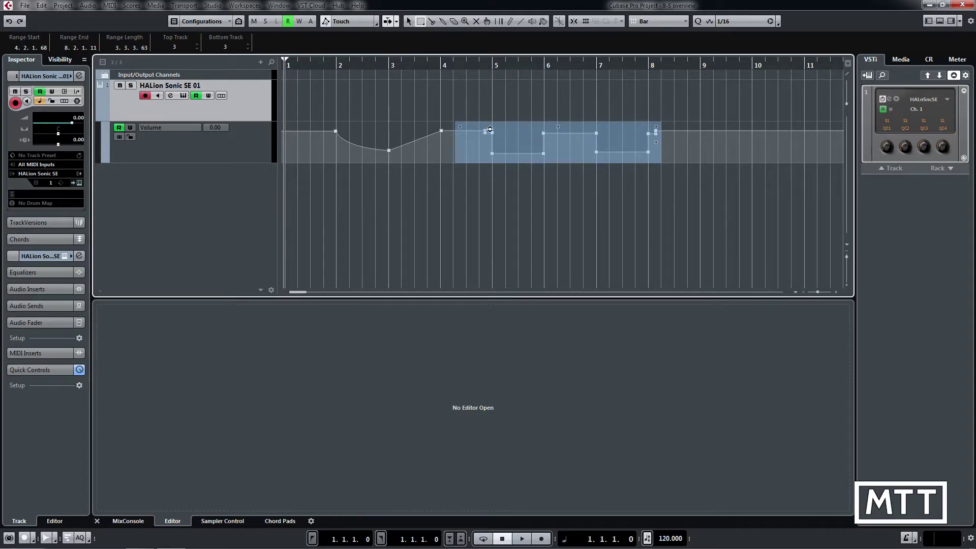
pyautogui.press('1')
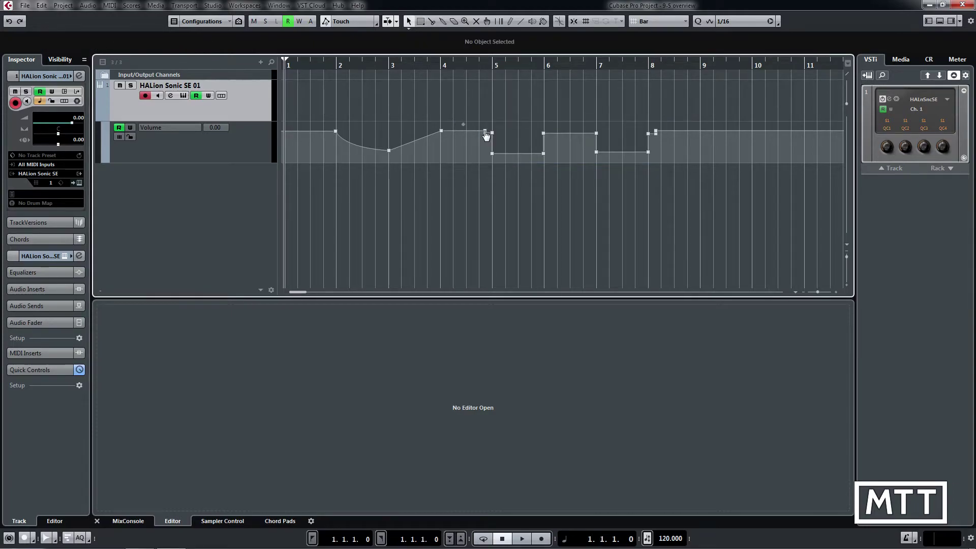
pyautogui.moveTo(485, 133); pyautogui.dragTo(485, 124)
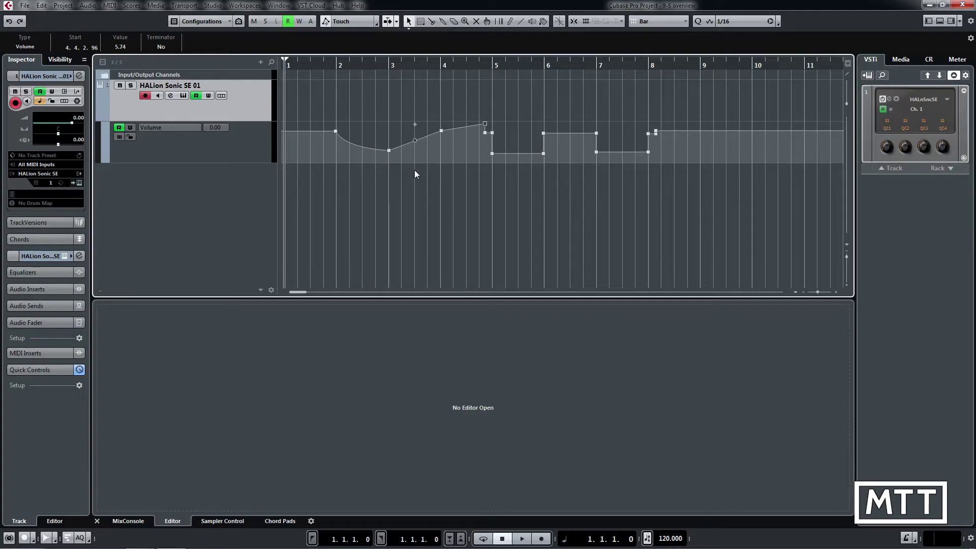
# Step: In the HALion Sonic SE track's channel settings, move the inserts pre/post-fader divider to the top slot
pyautogui.click(79, 257)
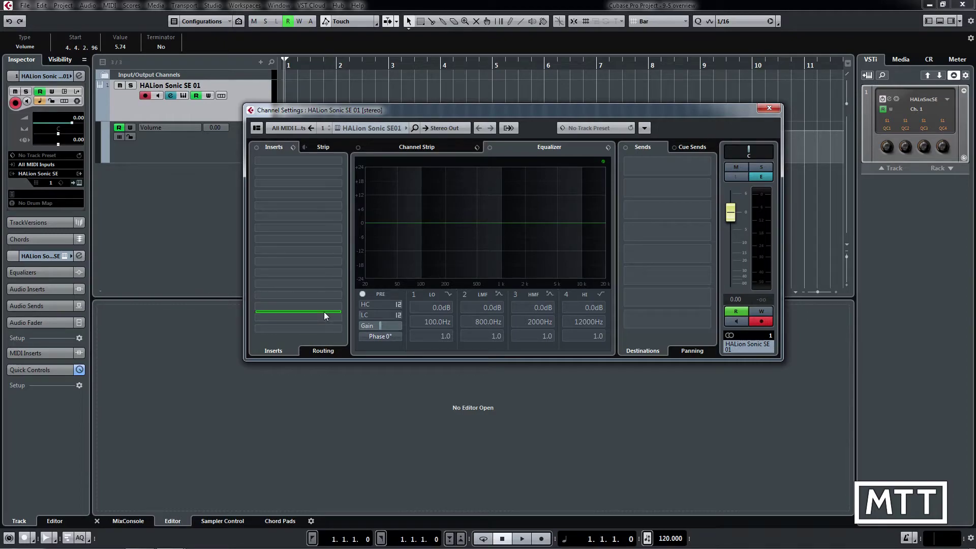
pyautogui.moveTo(325, 312); pyautogui.dragTo(279, 271)
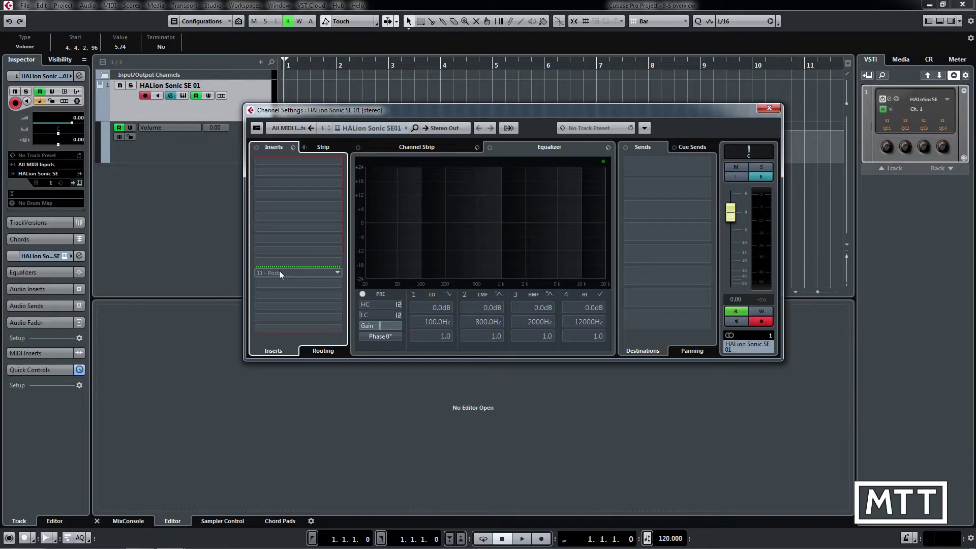
pyautogui.moveTo(284, 270); pyautogui.dragTo(293, 337)
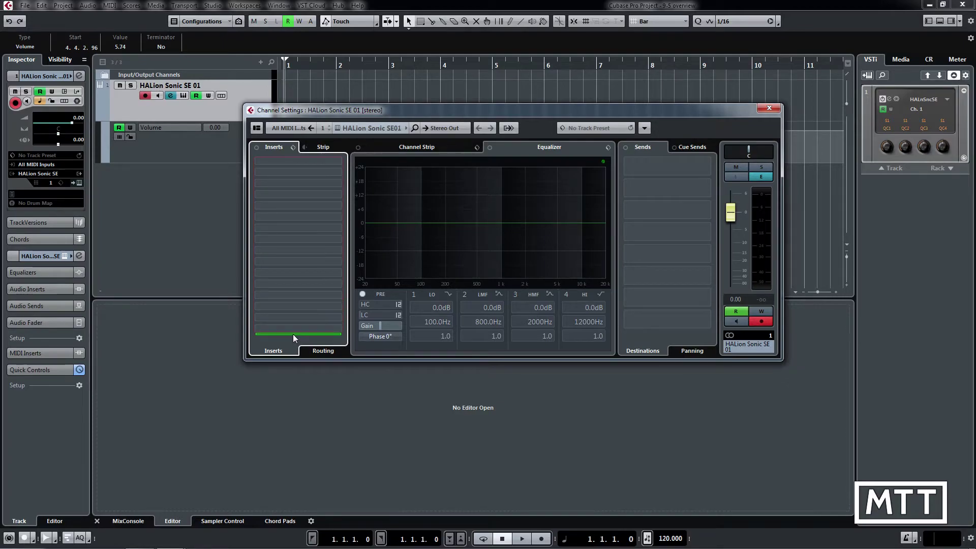
pyautogui.moveTo(293, 334); pyautogui.dragTo(292, 258)
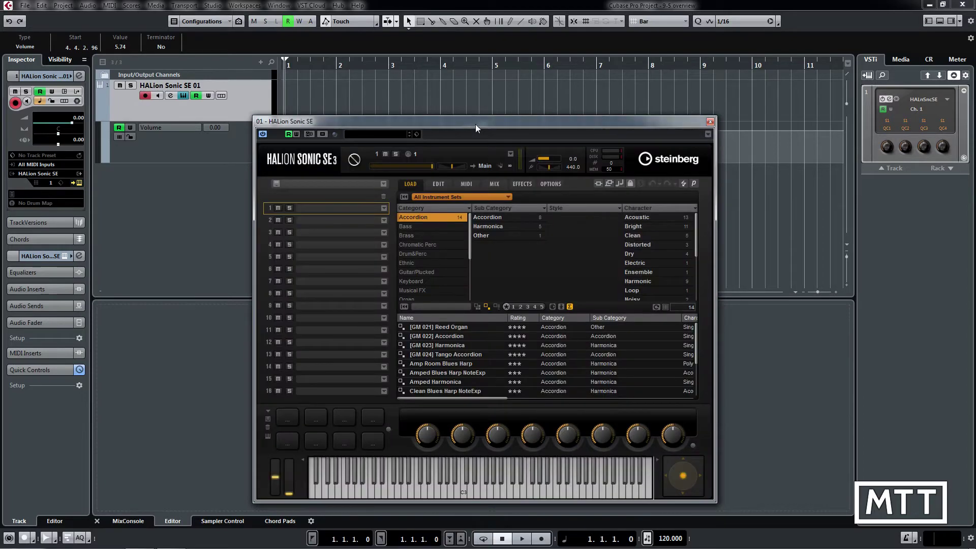
# Step: Filter HALion presets to the Flux set, Synth Lead category, Arpeggio sub-category and Arpeggio character
pyautogui.click(431, 196)
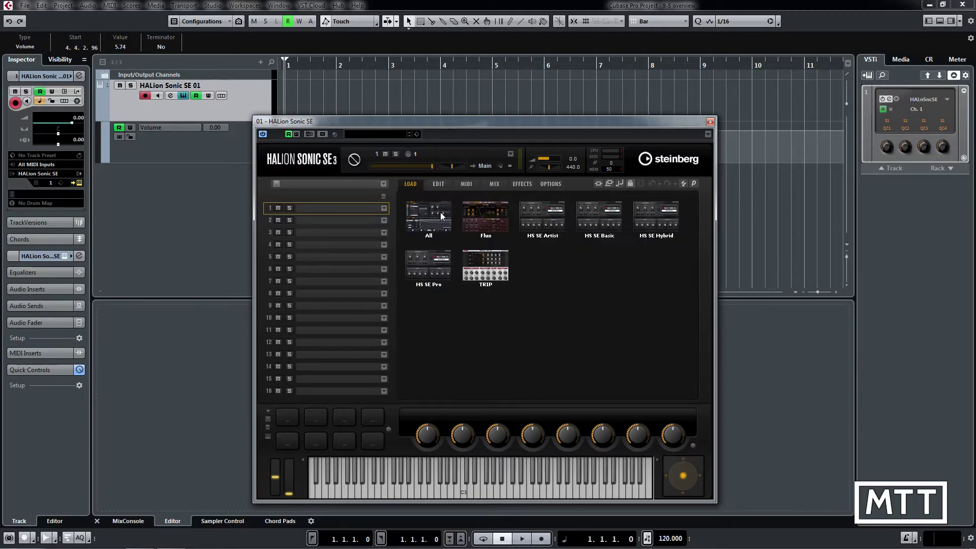
pyautogui.click(483, 221)
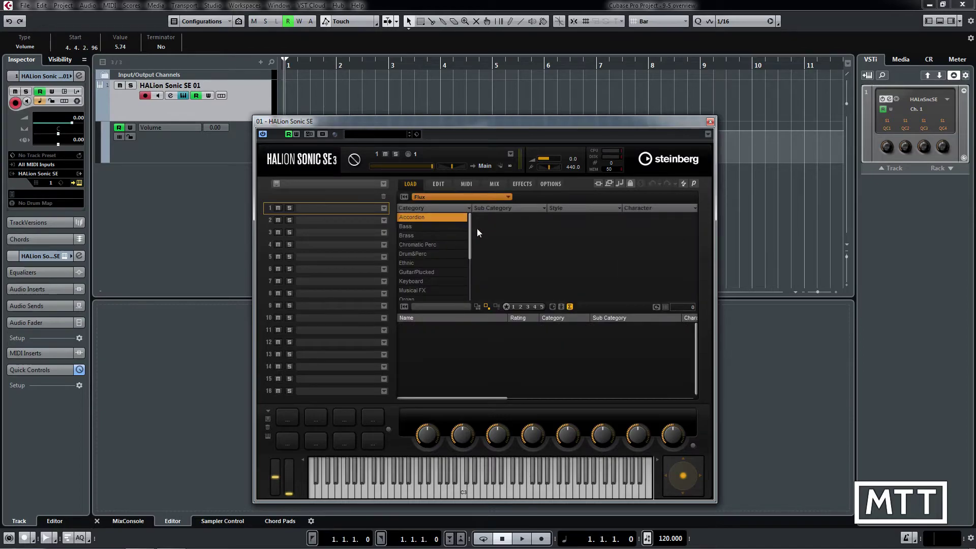
pyautogui.moveTo(468, 239); pyautogui.dragTo(471, 295)
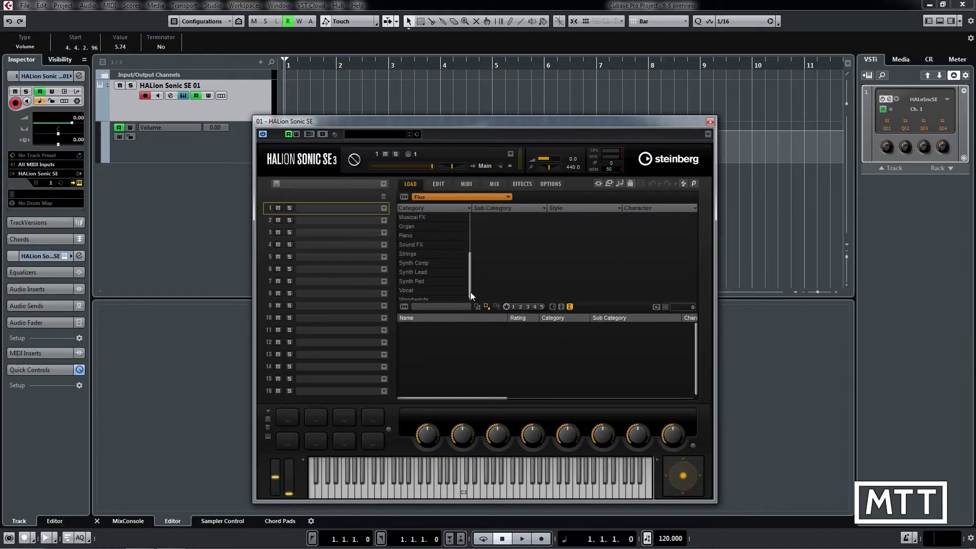
pyautogui.click(427, 264)
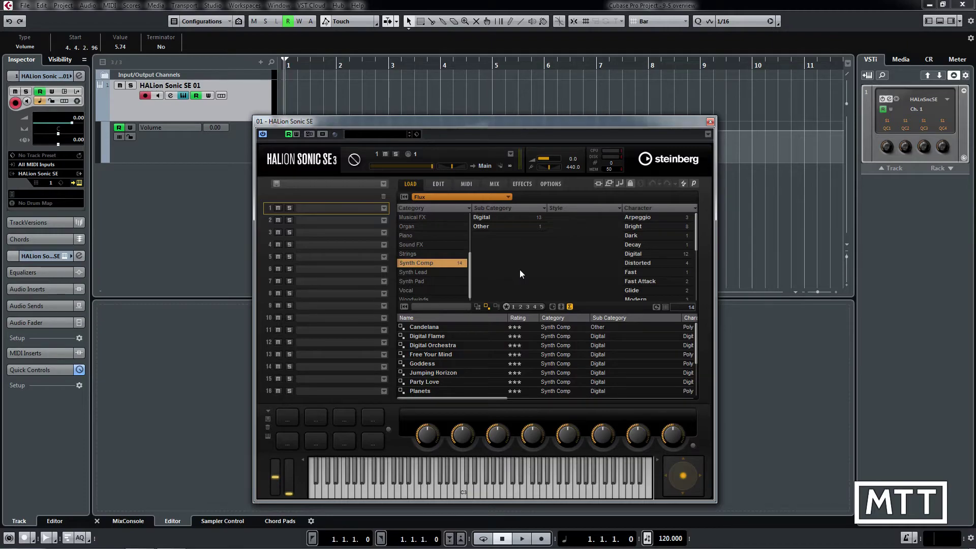
pyautogui.click(646, 217)
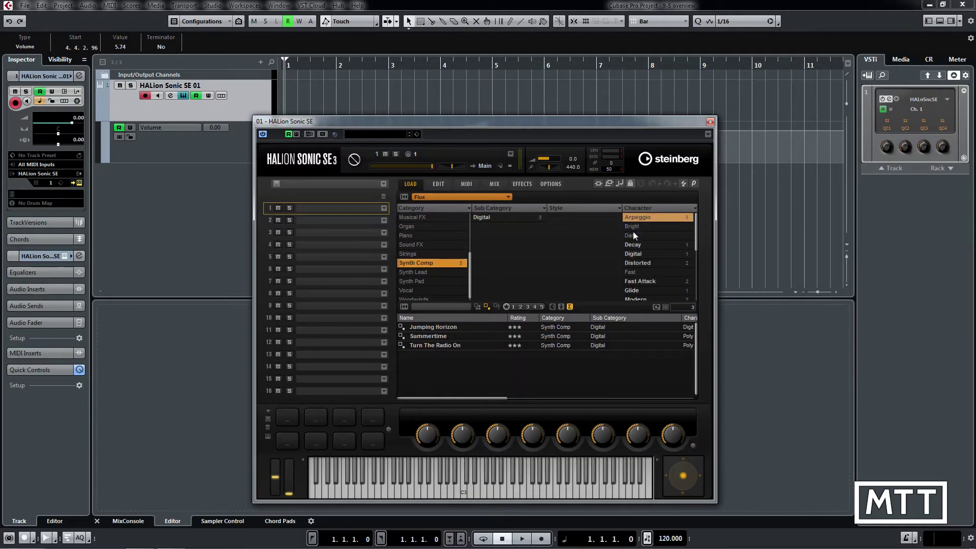
pyautogui.click(419, 273)
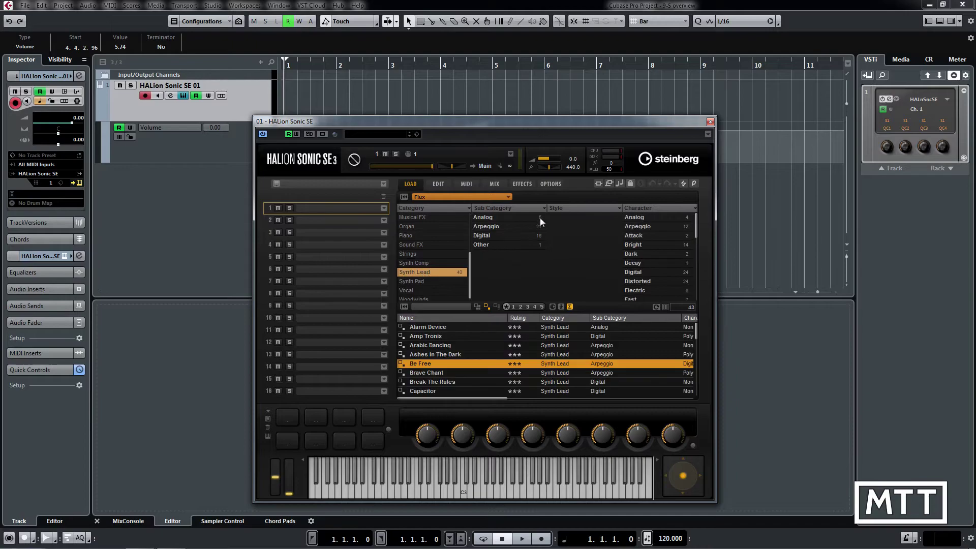
pyautogui.click(488, 226)
pyautogui.click(644, 217)
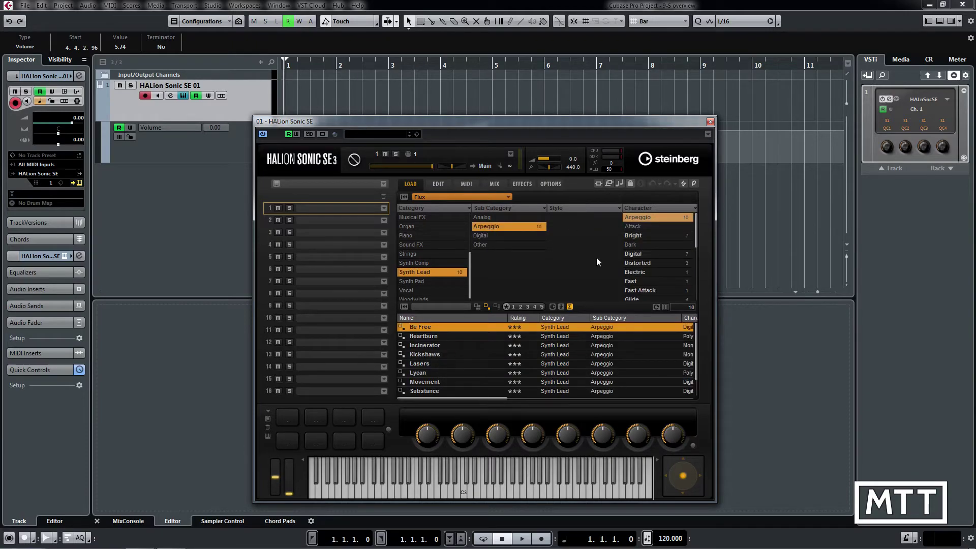
# Step: Load and audition the Be Free preset, then the Incinerator preset, with a C3 note
pyautogui.doubleClick(422, 327)
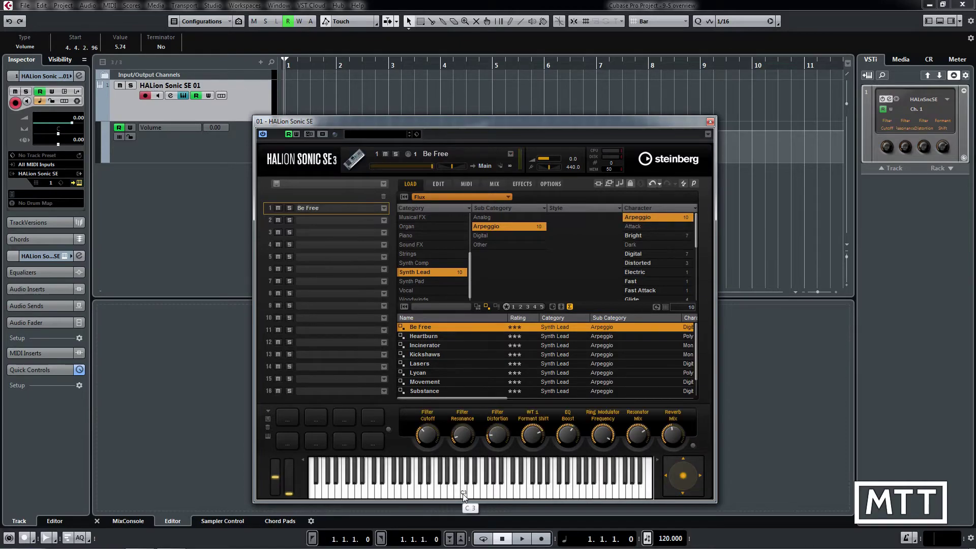
pyautogui.click(462, 493)
pyautogui.click(422, 346)
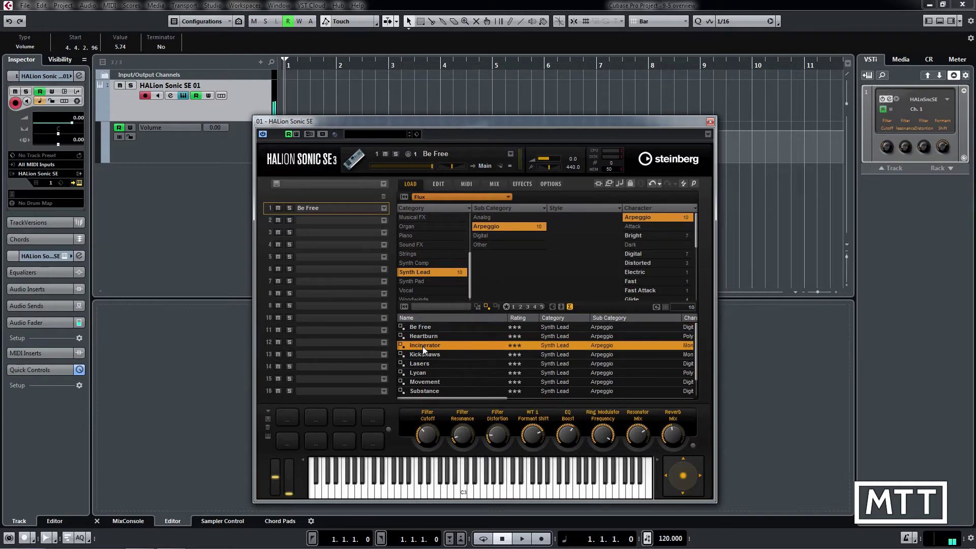
pyautogui.doubleClick(423, 346)
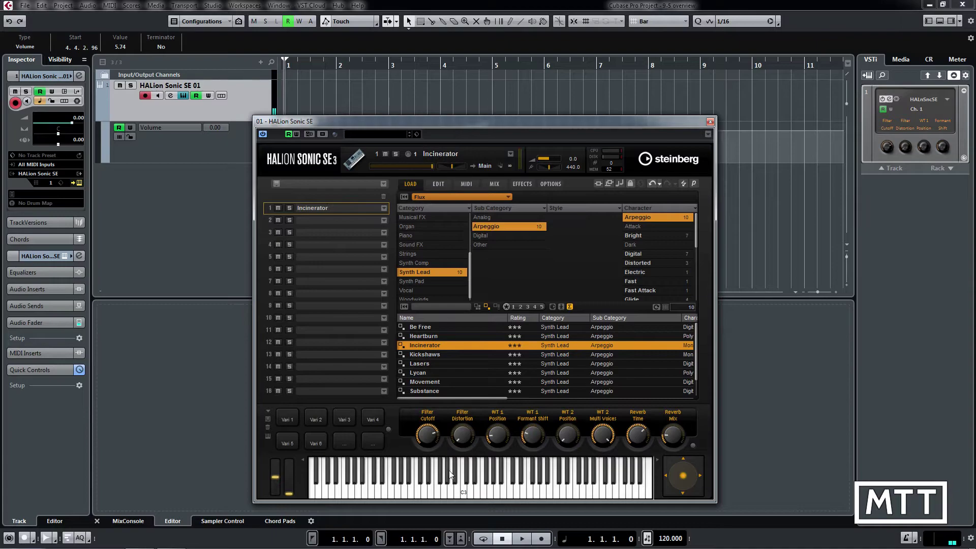
pyautogui.click(464, 492)
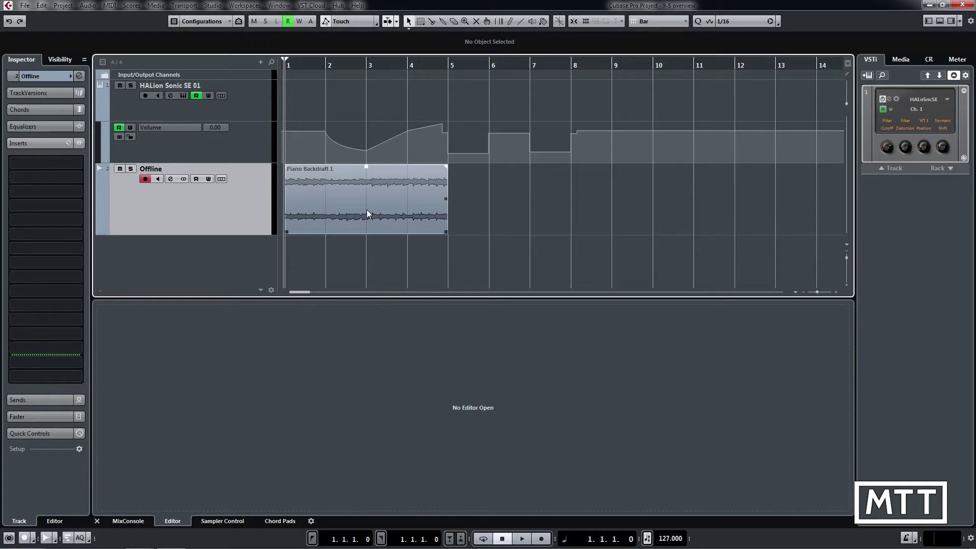
# Step: Open Direct Offline Processing for the Piano Backdraft 1 event and move the window off it
pyautogui.click(366, 209)
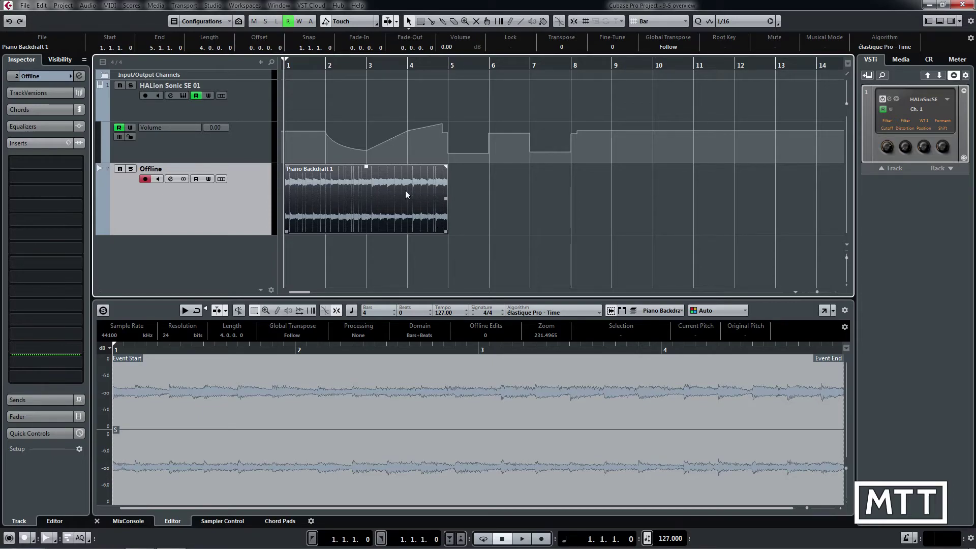
pyautogui.click(89, 7)
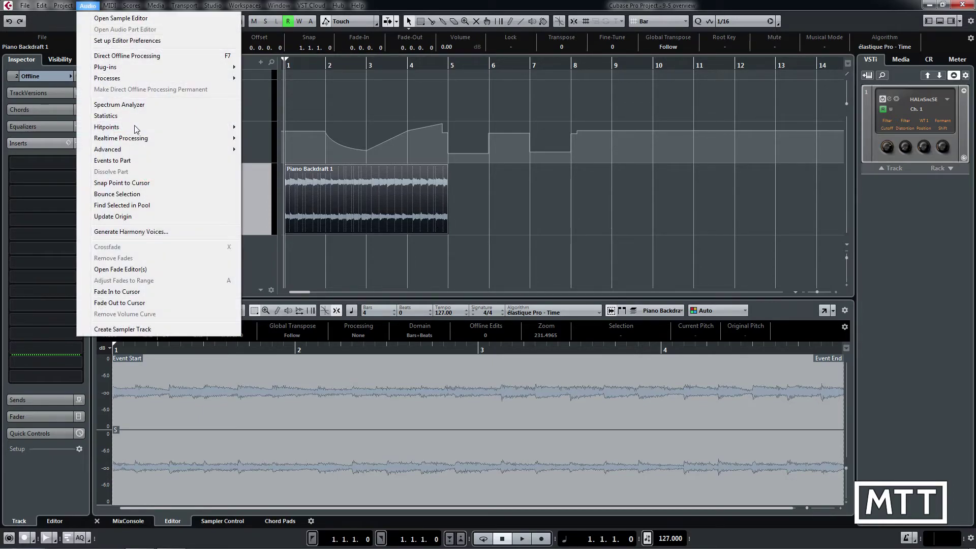
pyautogui.click(142, 57)
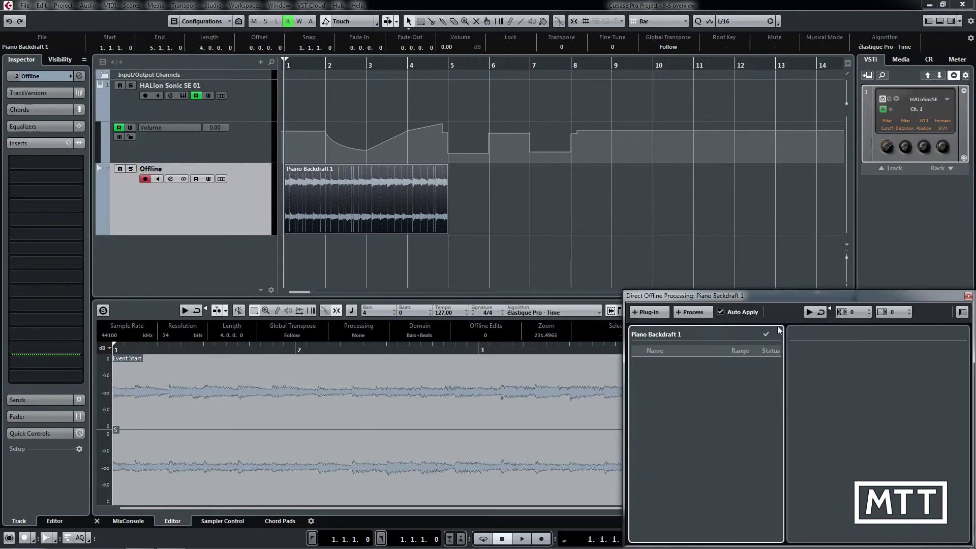
pyautogui.moveTo(762, 285); pyautogui.dragTo(377, 170)
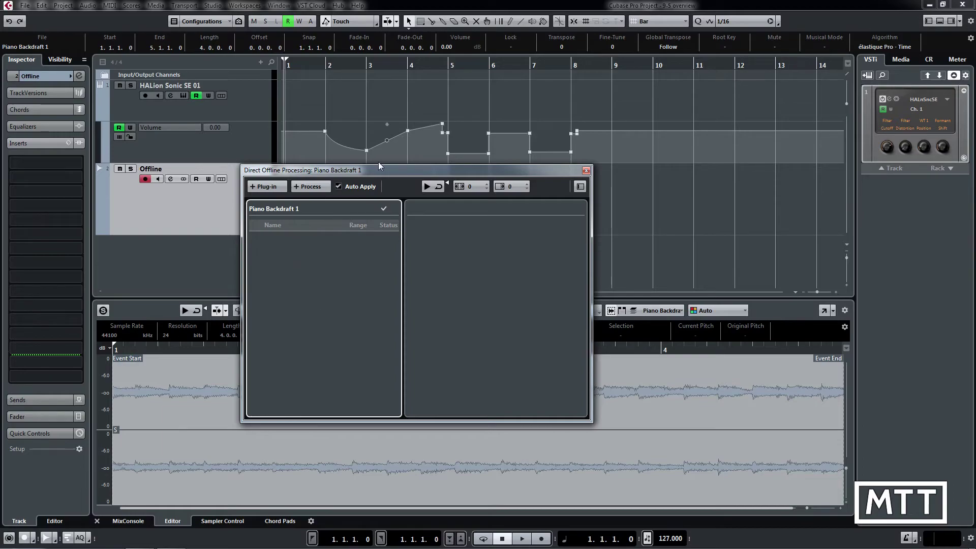
pyautogui.moveTo(385, 172); pyautogui.dragTo(588, 246)
# Step: Reverse the Piano Backdraft 1 event, play and stop it, then close the processing panel
pyautogui.click(510, 262)
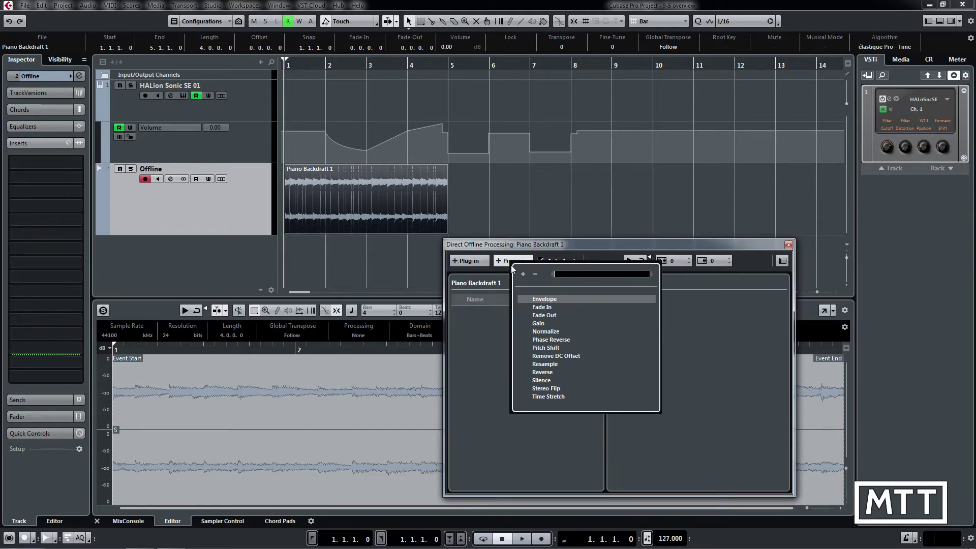
pyautogui.click(537, 372)
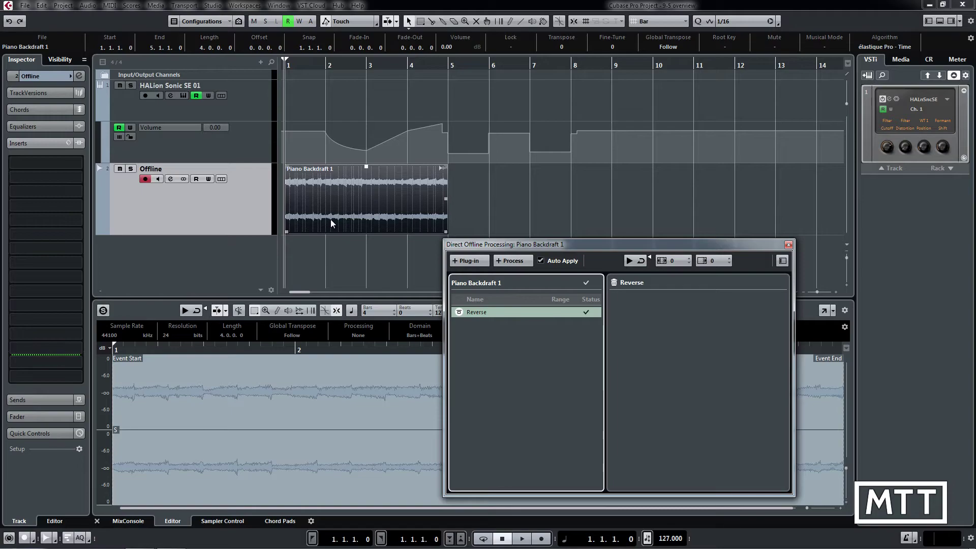
pyautogui.press('space')
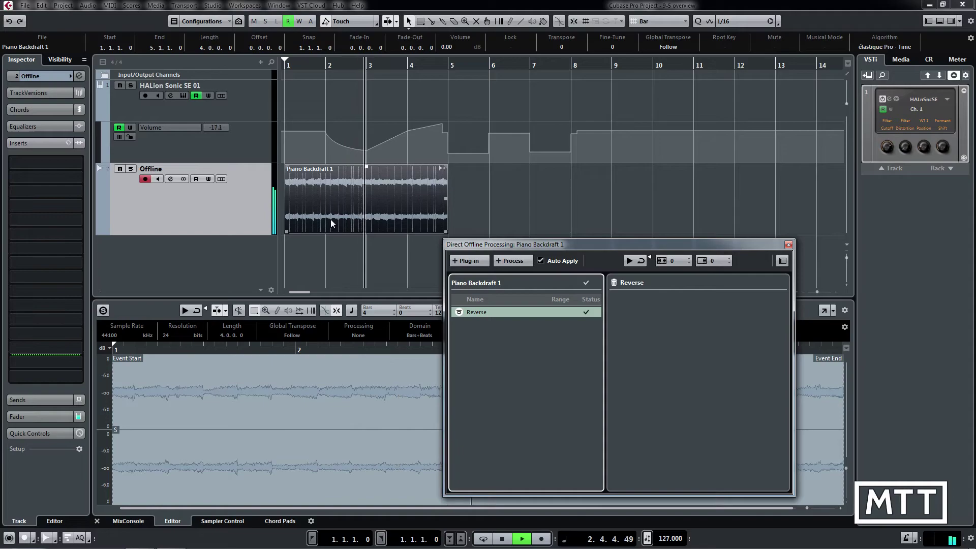
pyautogui.press('space')
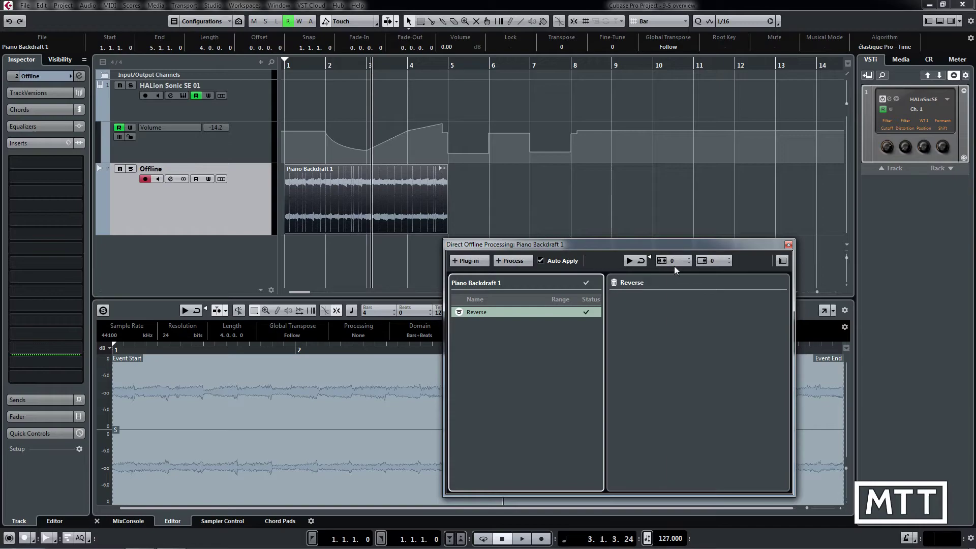
pyautogui.click(788, 245)
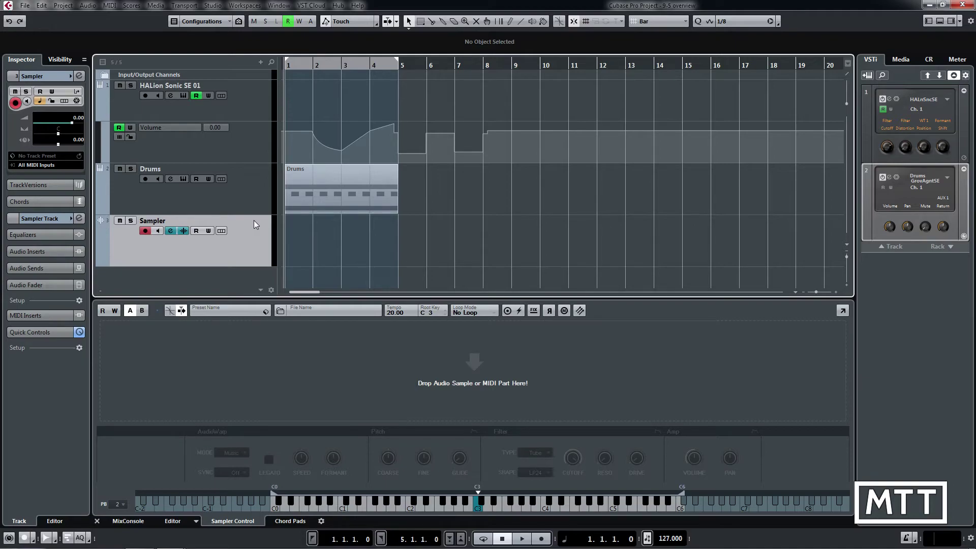
# Step: Select the Drums track to show its Groove Agent SE settings
pyautogui.click(254, 199)
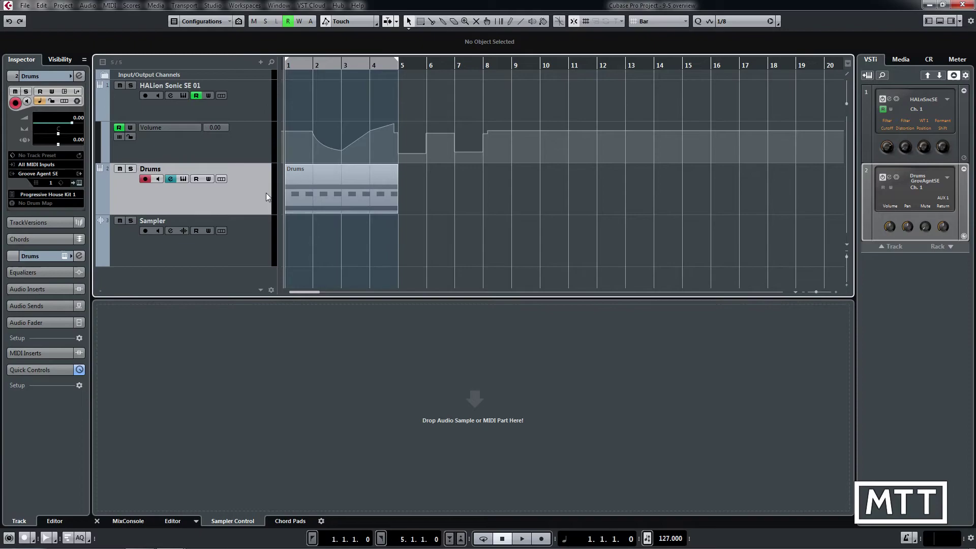
# Step: Audition the drum pattern, then render the Drums part into a Sampler Track holding Drums-01.wav
pyautogui.press('space')
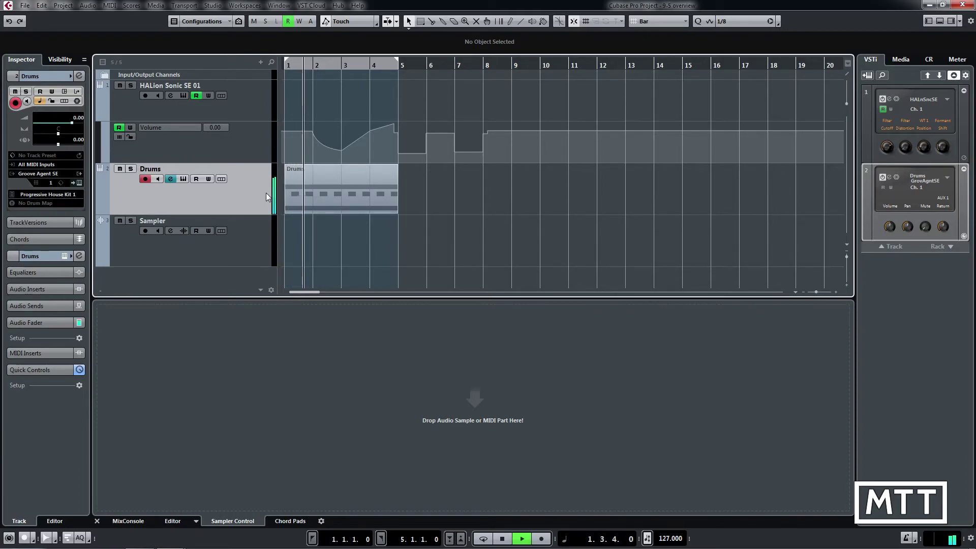
pyautogui.press('space')
pyautogui.click(345, 192)
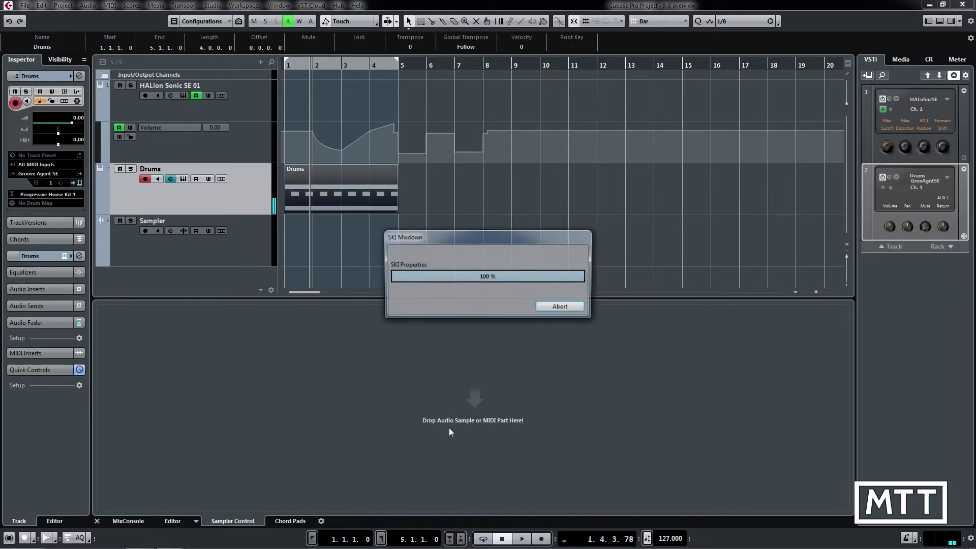
pyautogui.press('Return')
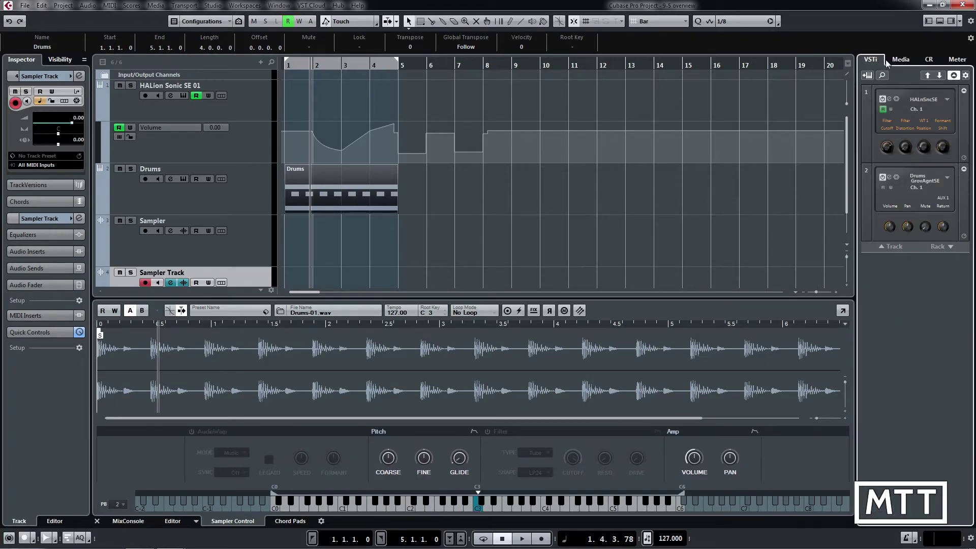
# Step: Show the Master meter in the right zone's Meter tab and play the project to watch levels
pyautogui.click(901, 60)
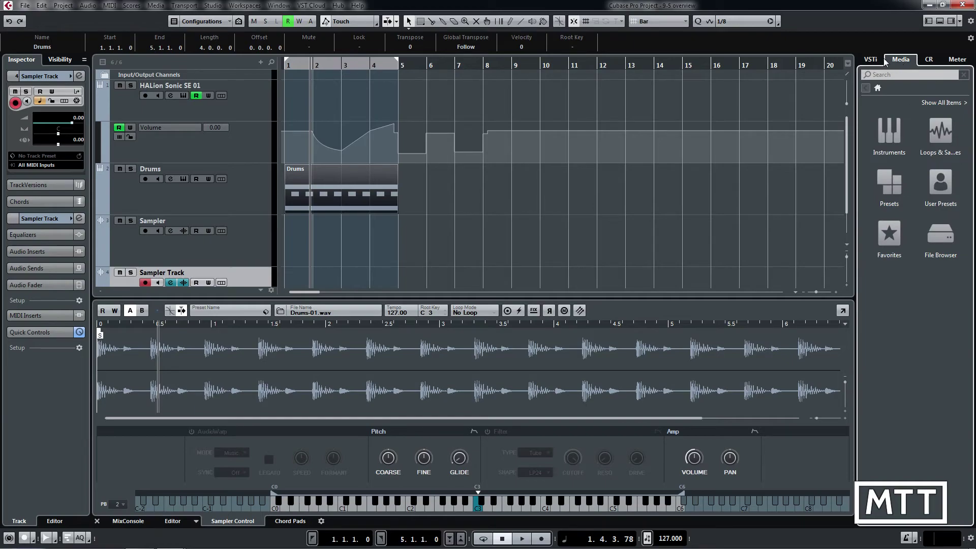
pyautogui.click(875, 59)
pyautogui.click(928, 62)
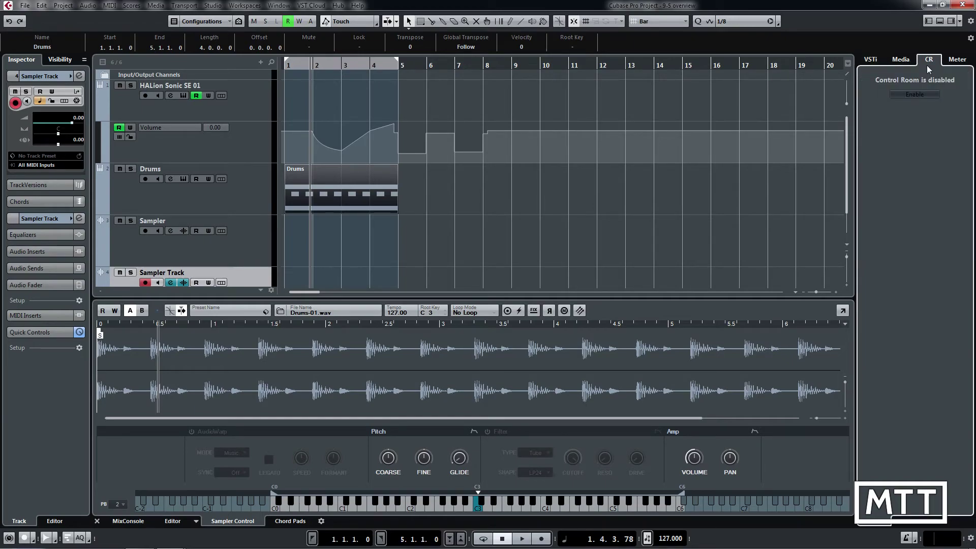
pyautogui.click(957, 59)
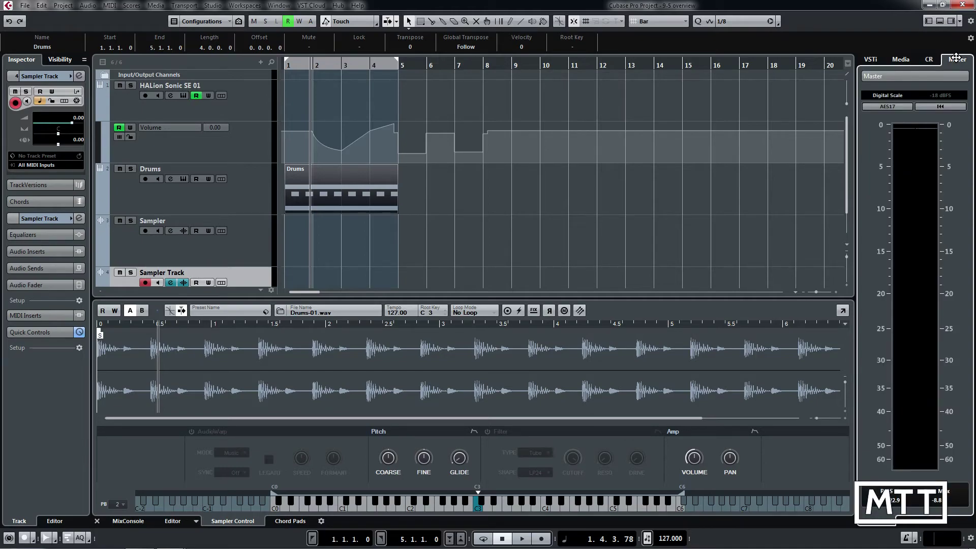
pyautogui.press('space')
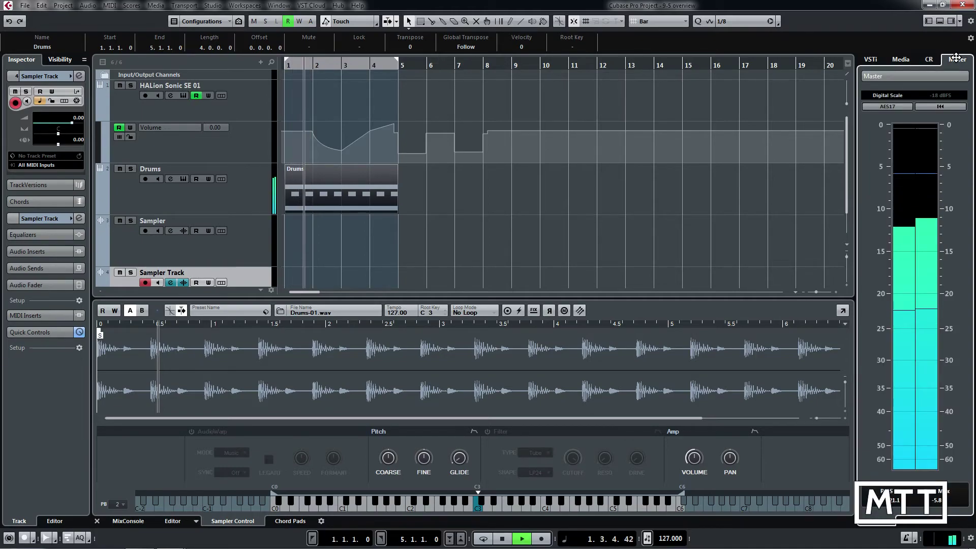
pyautogui.press('space')
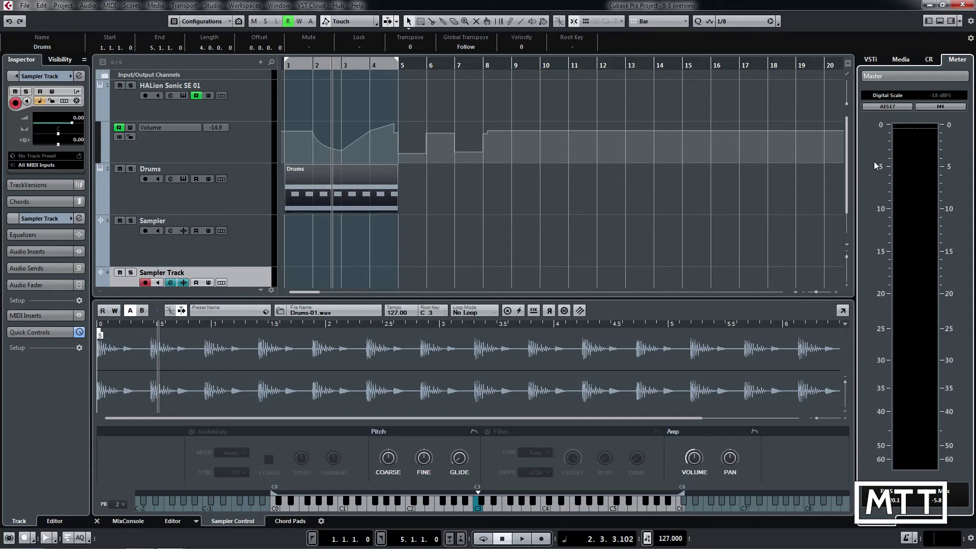
# Step: Review the Magneto II insert's editor on the Drums track, then close it
pyautogui.click(213, 201)
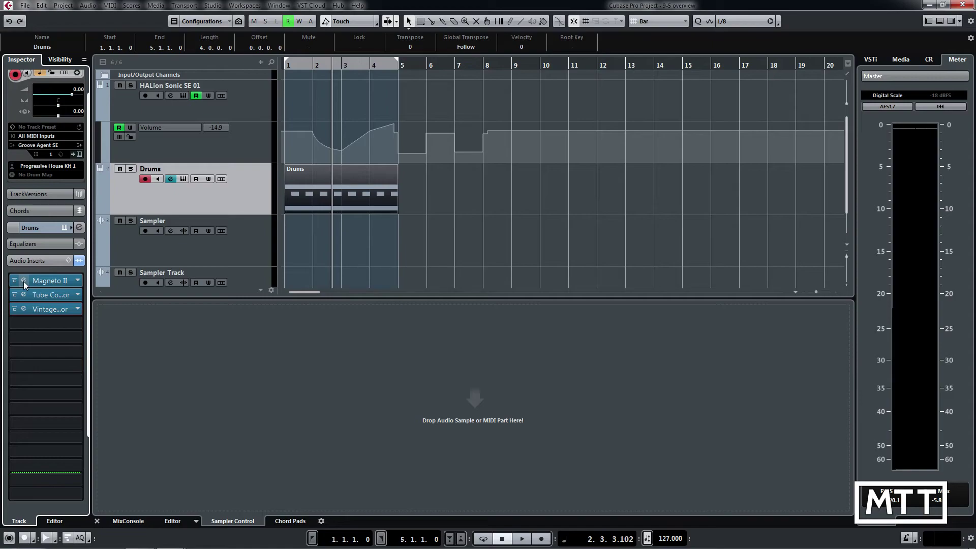
pyautogui.click(23, 280)
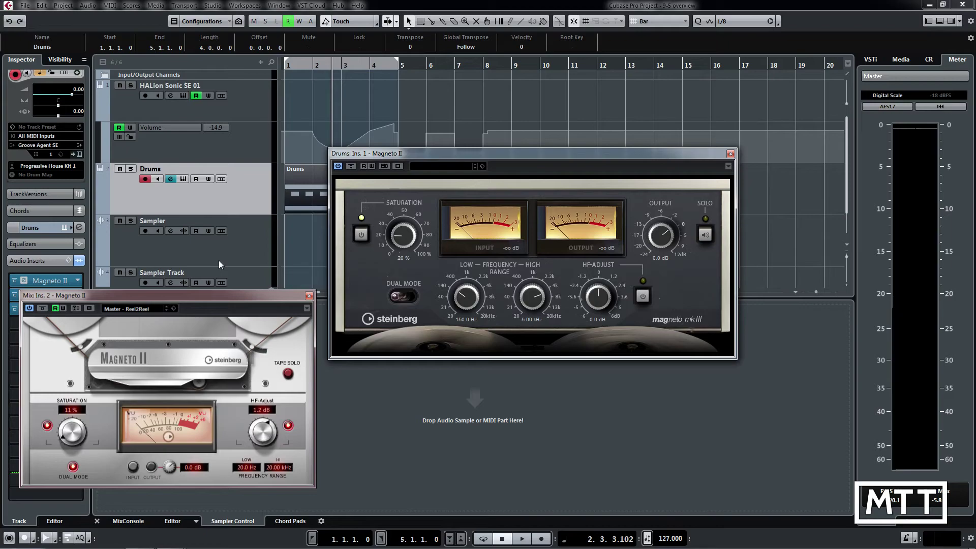
pyautogui.click(26, 279)
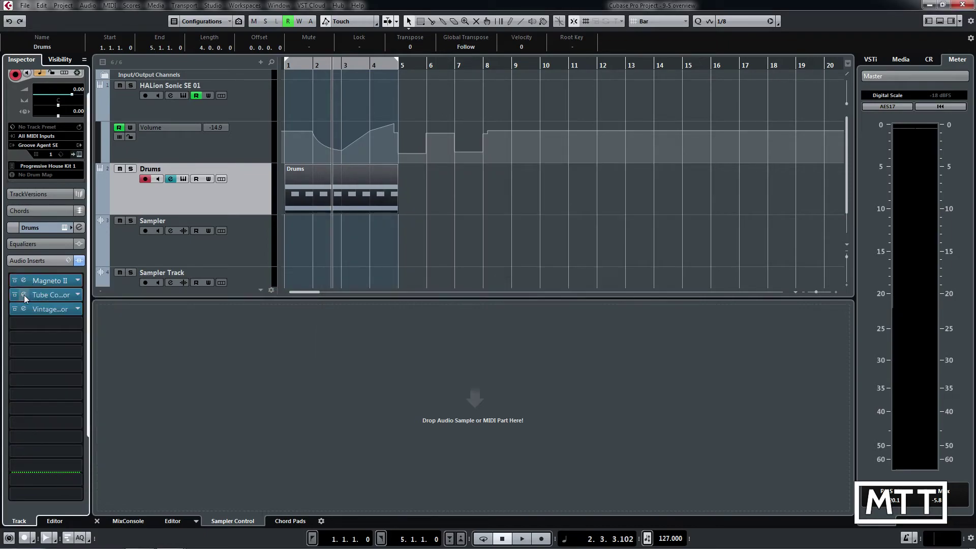
pyautogui.click(24, 294)
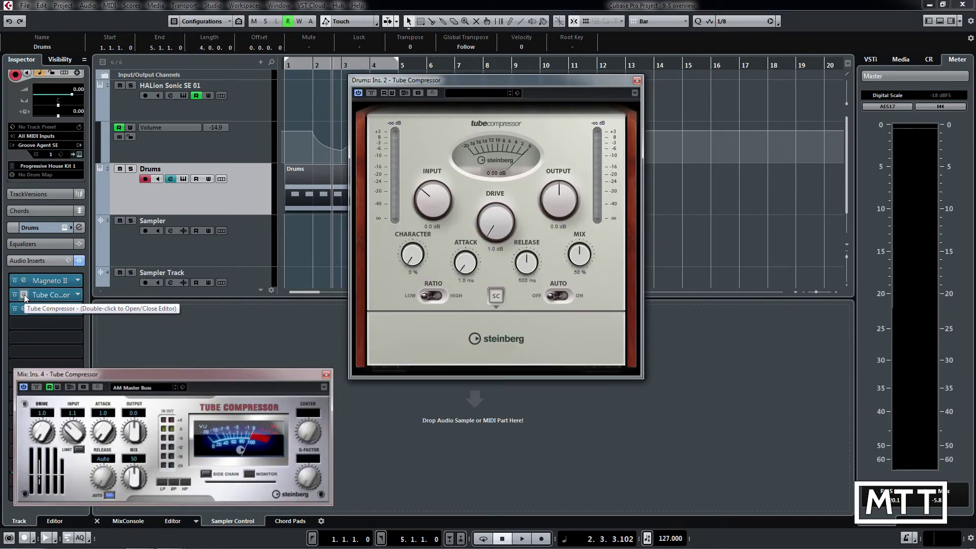
pyautogui.click(23, 294)
pyautogui.click(24, 309)
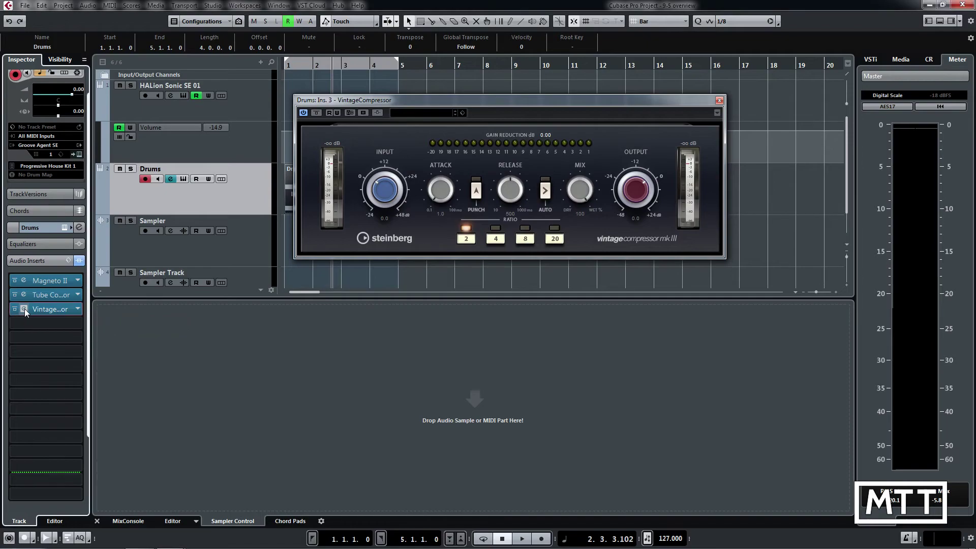
pyautogui.click(25, 310)
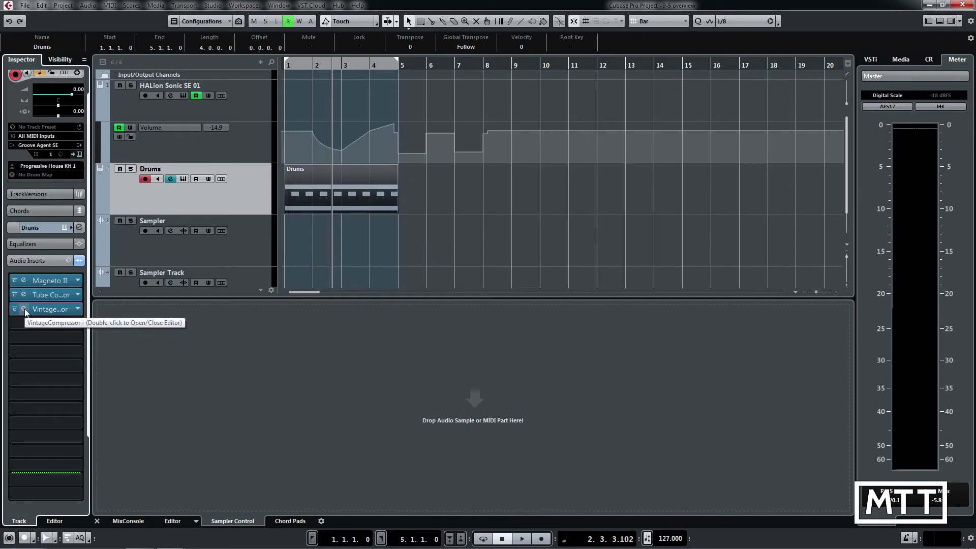